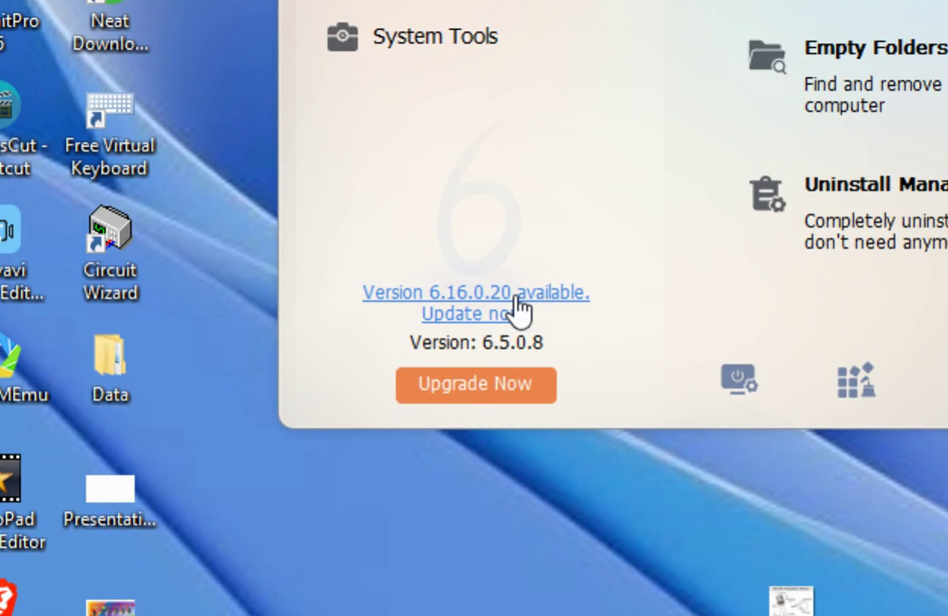
# - Open the update page for version 6.16.0.20 from Glary Utilities and look through the Professional upgrade offer
pyautogui.click(518, 309)
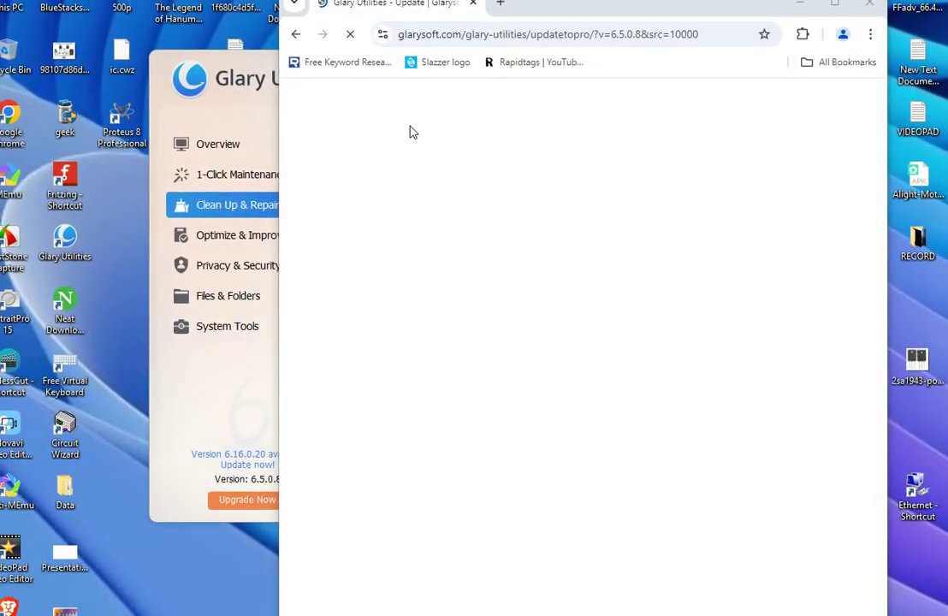
pyautogui.moveTo(587, 15); pyautogui.dragTo(565, 27)
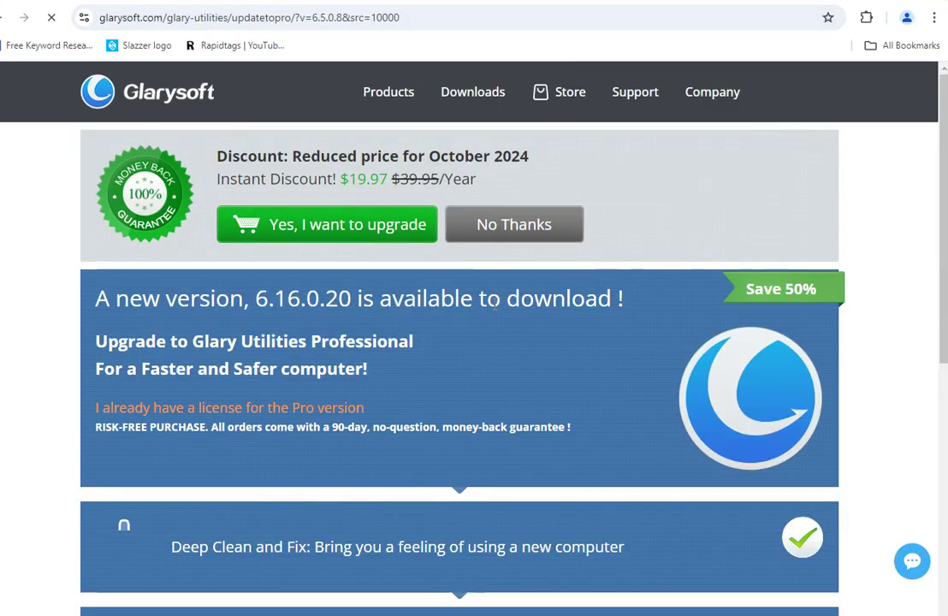
pyautogui.scroll(-3, 289, 403)
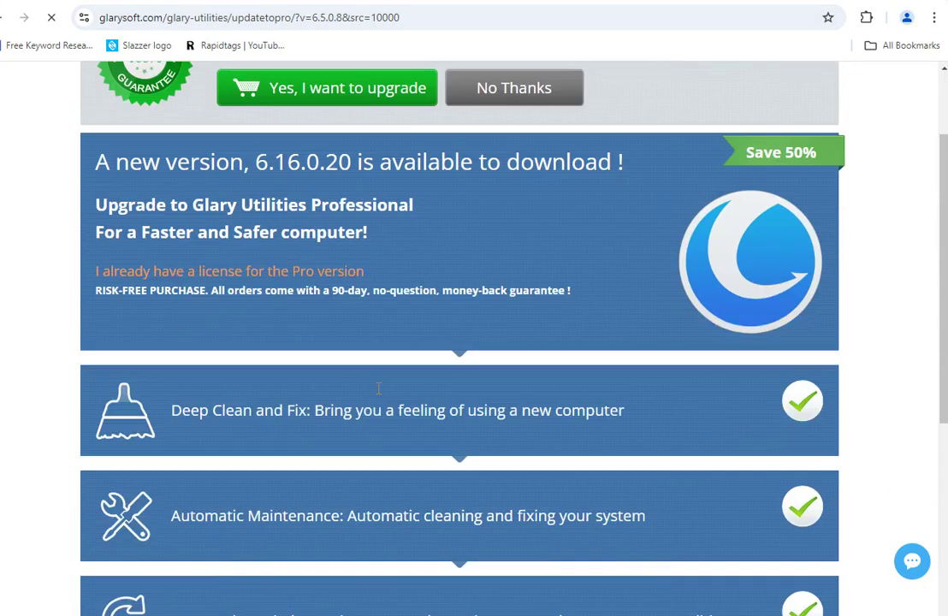
pyautogui.scroll(-6, 289, 403)
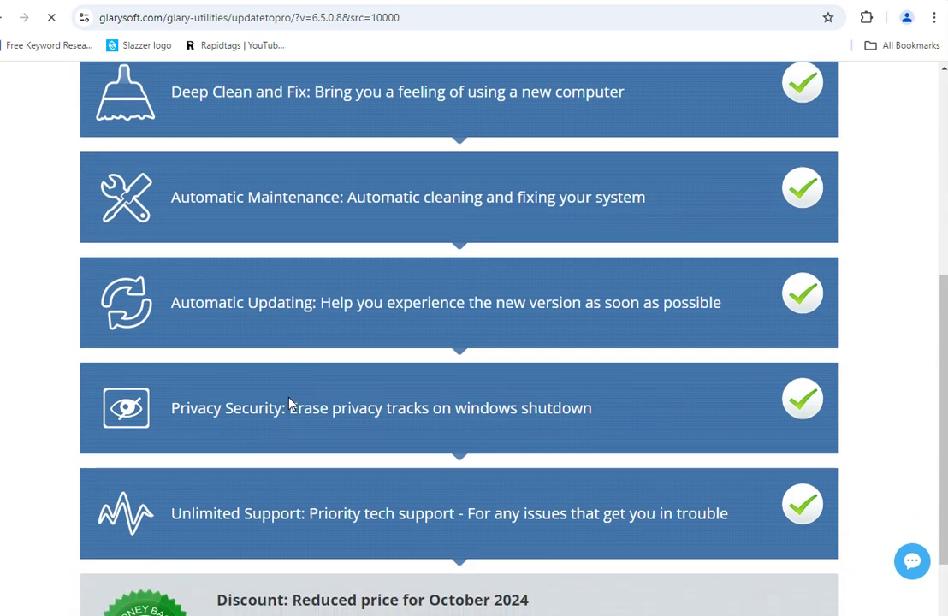
pyautogui.scroll(8, 289, 403)
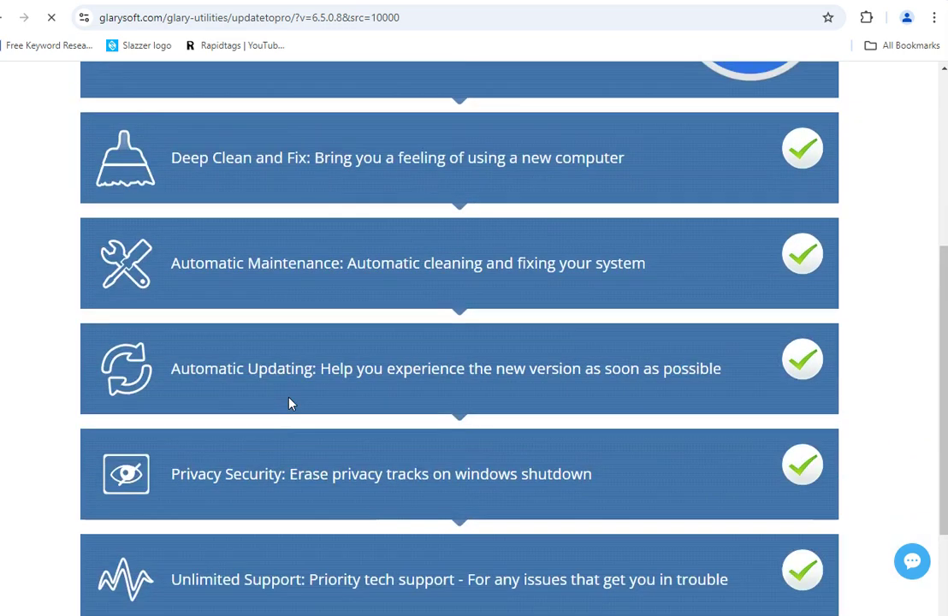
# - Open the Glary Utilities download page on the Glarysoft site and download the Free Portable version in zip format
pyautogui.moveTo(497, 96)
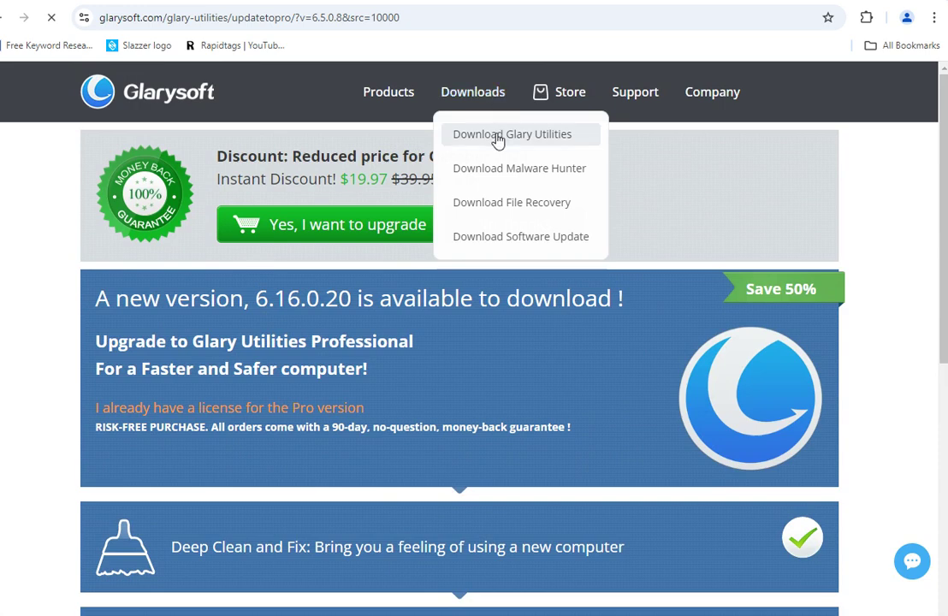
pyautogui.click(497, 135)
pyautogui.scroll(-2, 207, 510)
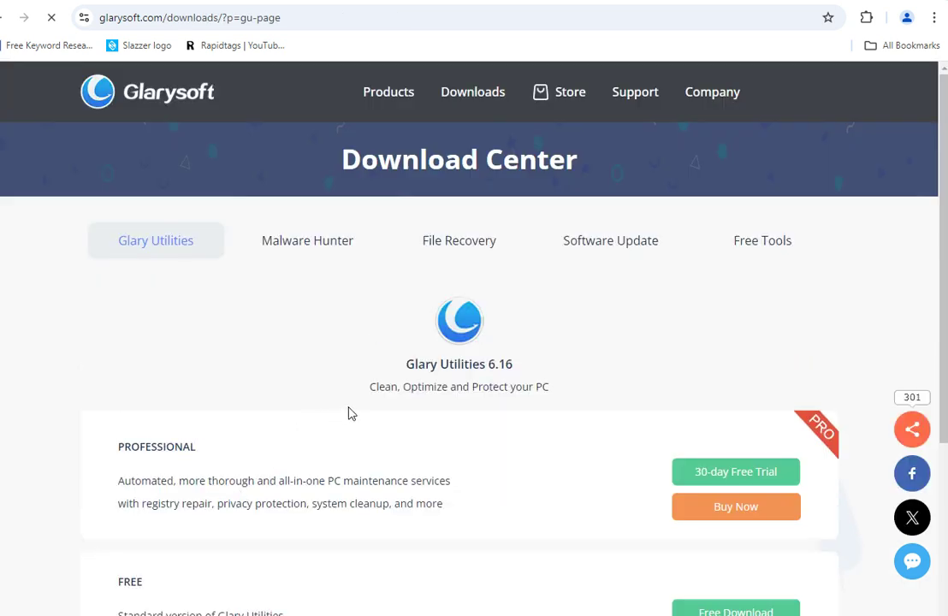
pyautogui.scroll(-3, 436, 402)
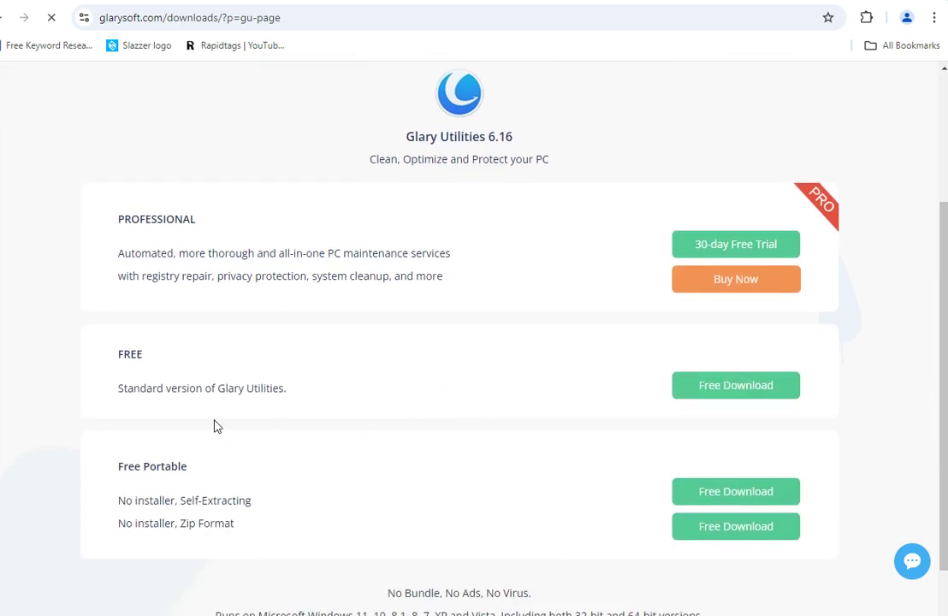
pyautogui.moveTo(183, 386); pyautogui.dragTo(325, 387)
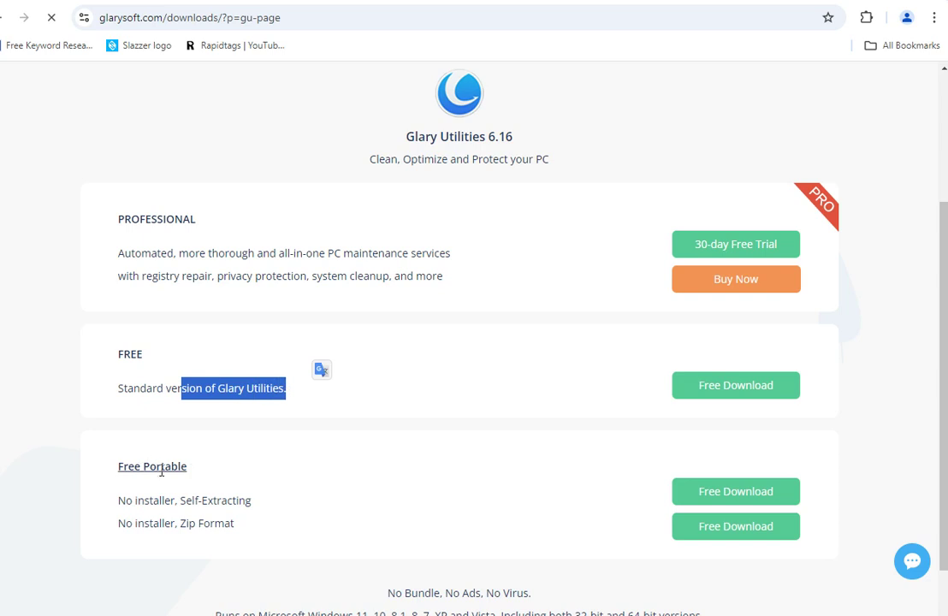
pyautogui.scroll(-1, 601, 522)
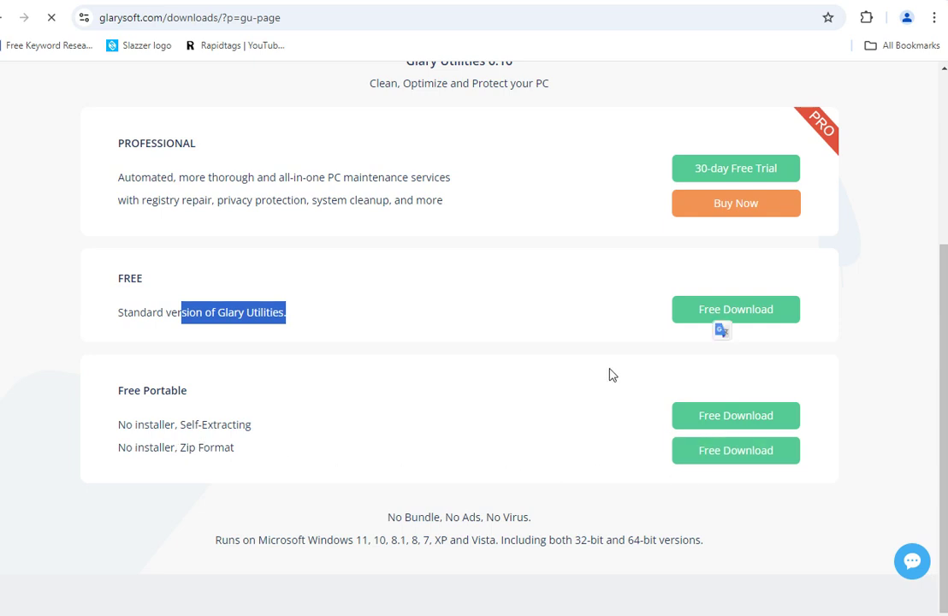
pyautogui.scroll(-2, 495, 373)
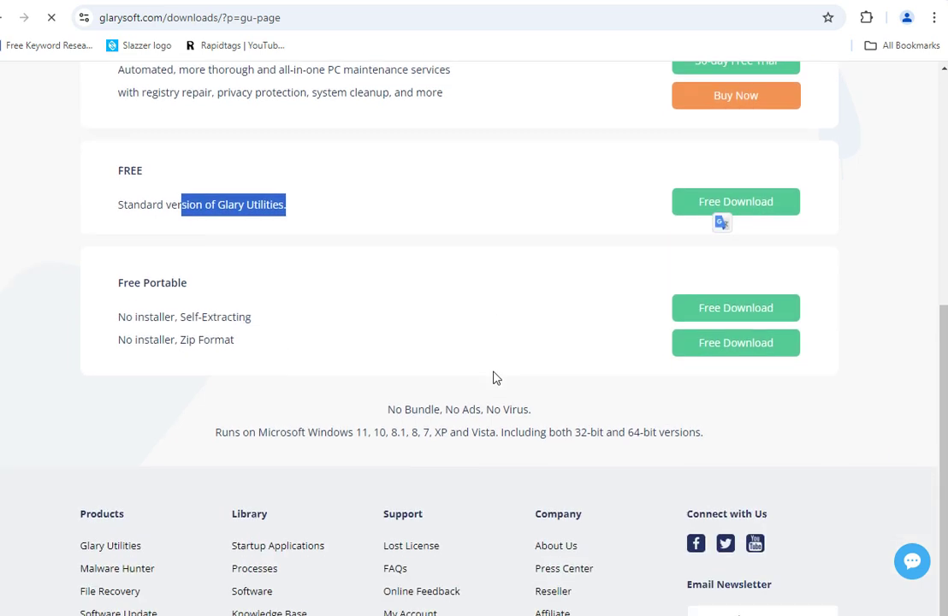
pyautogui.scroll(6, 493, 390)
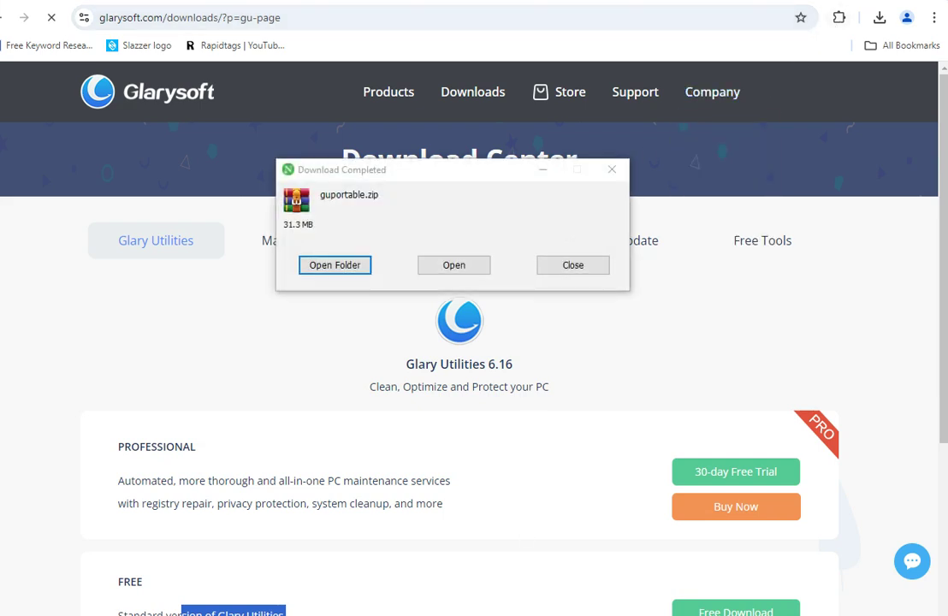
# - Open the guportable archive from its download folder in WinRAR and dismiss the trial notice
pyautogui.click(333, 272)
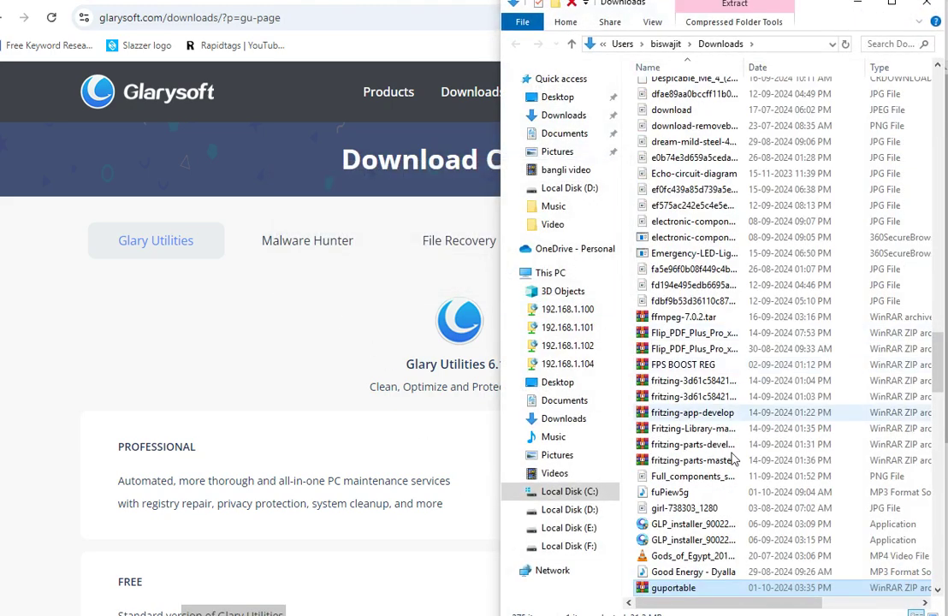
pyautogui.doubleClick(690, 589)
pyautogui.doubleClick(111, 382)
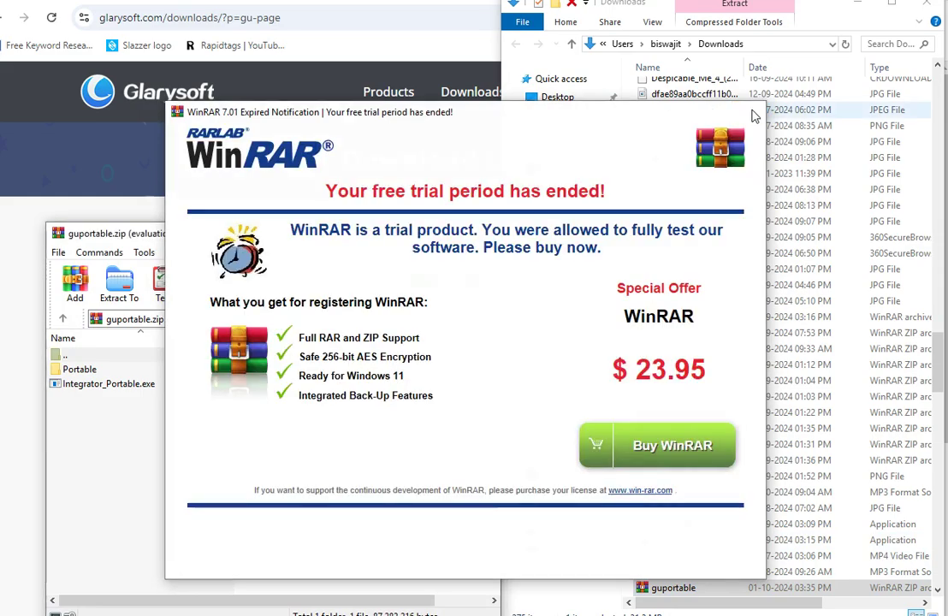
pyautogui.click(754, 115)
# - Open the archive's Portable folder, find StartupManager.exe and run it
pyautogui.doubleClick(82, 370)
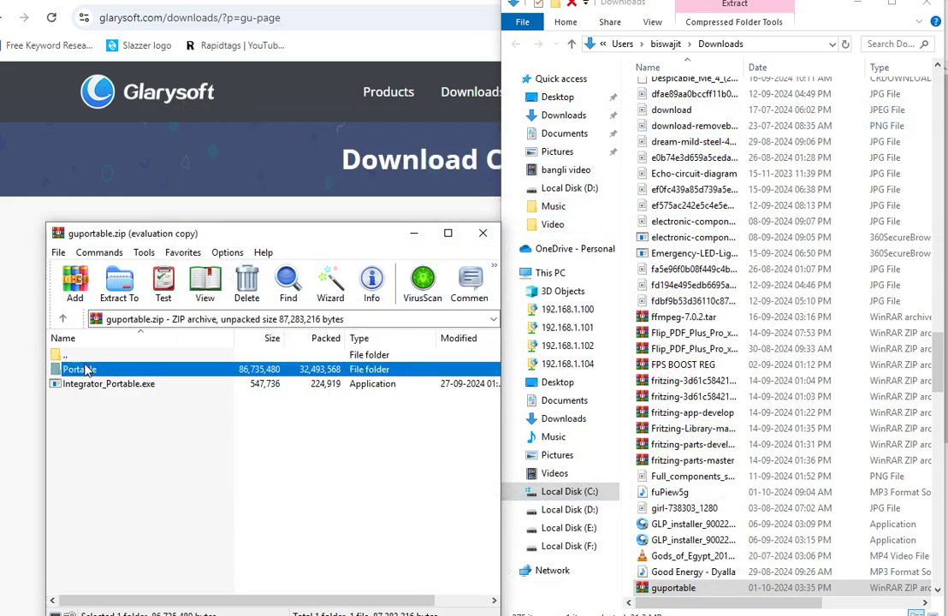
pyautogui.scroll(-1, 105, 473)
pyautogui.scroll(-15, 105, 473)
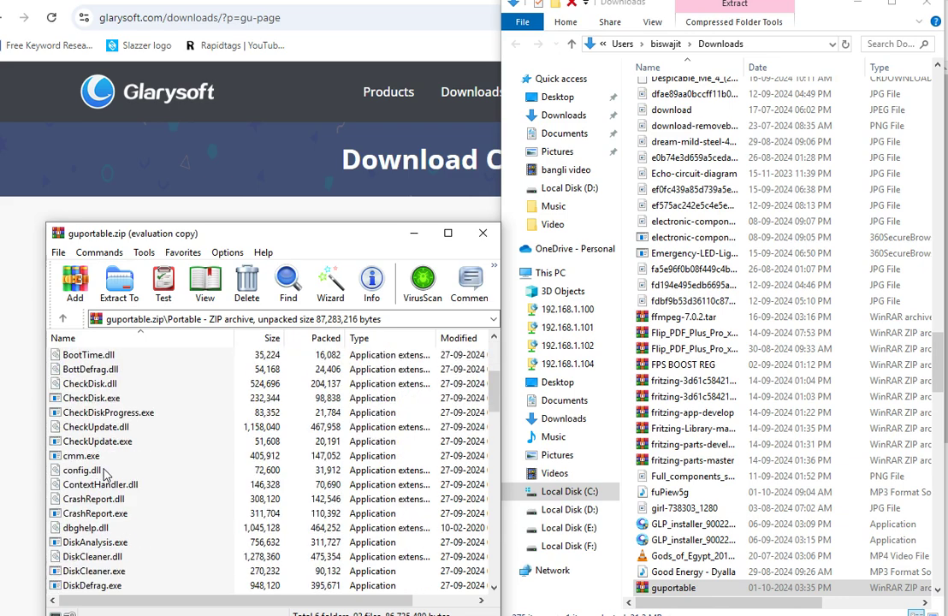
pyautogui.scroll(-3, 105, 476)
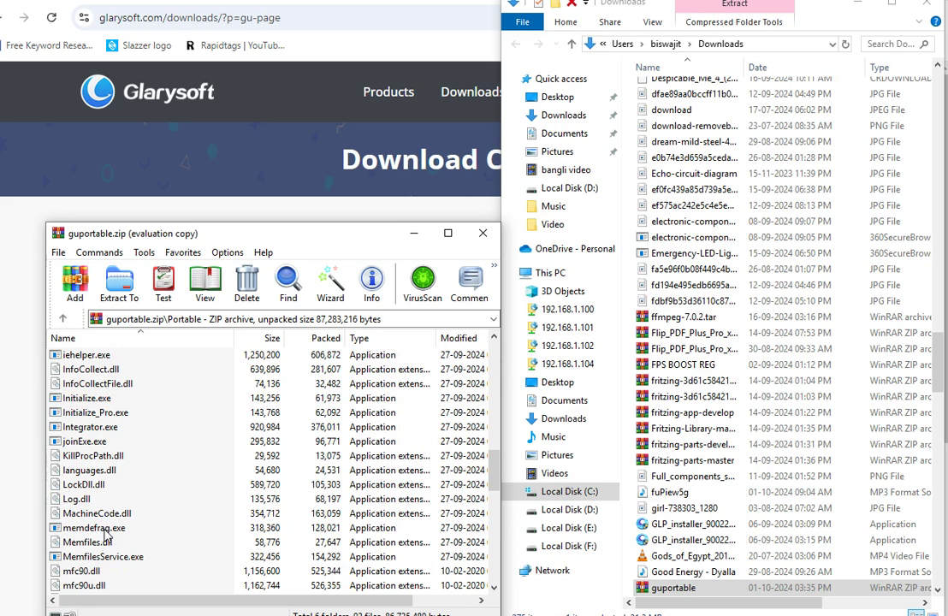
pyautogui.scroll(-2, 105, 535)
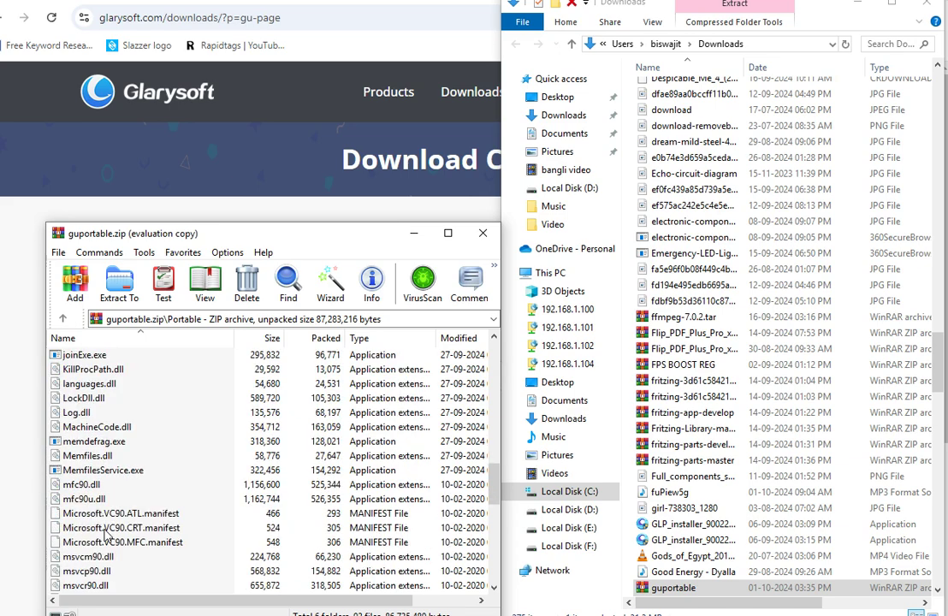
pyautogui.scroll(-7, 105, 534)
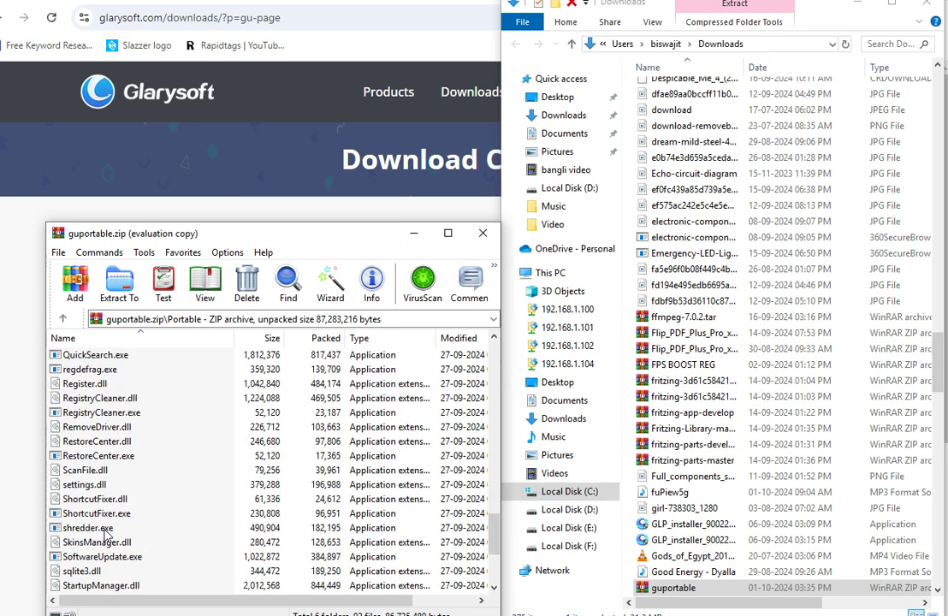
pyautogui.scroll(-4, 105, 531)
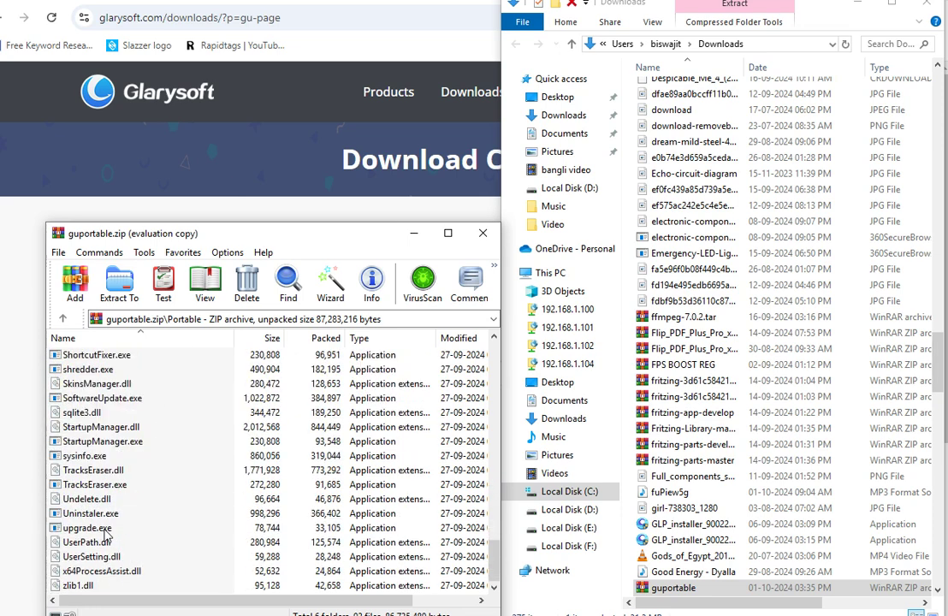
pyautogui.doubleClick(97, 443)
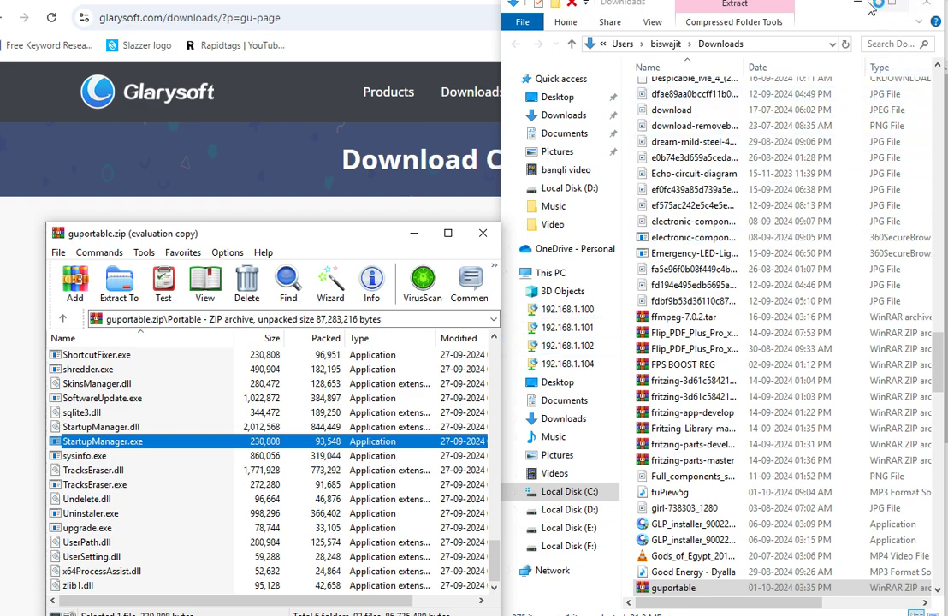
# - Close the Downloads folder window and the Glary Utilities window
pyautogui.click(927, 4)
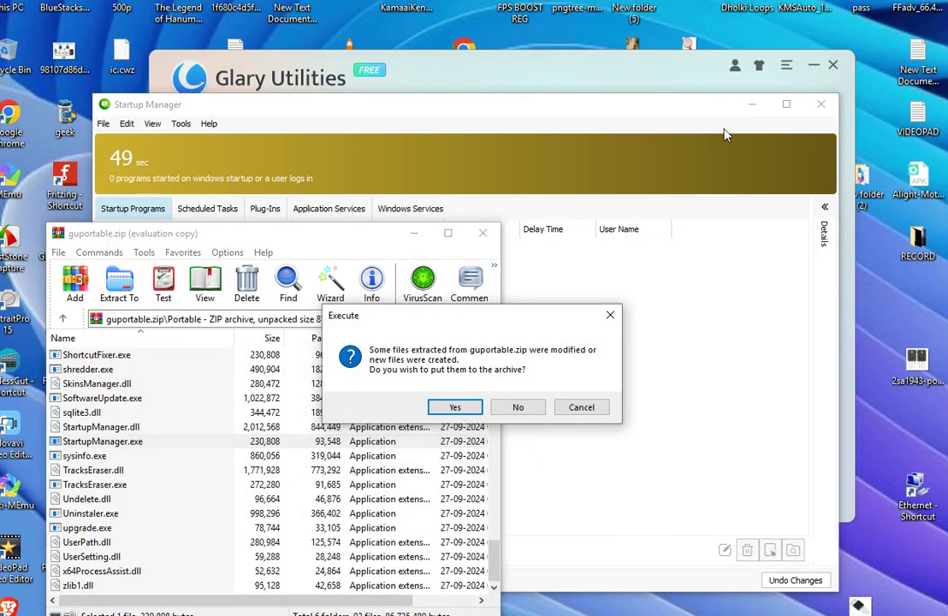
pyautogui.click(835, 69)
pyautogui.click(835, 68)
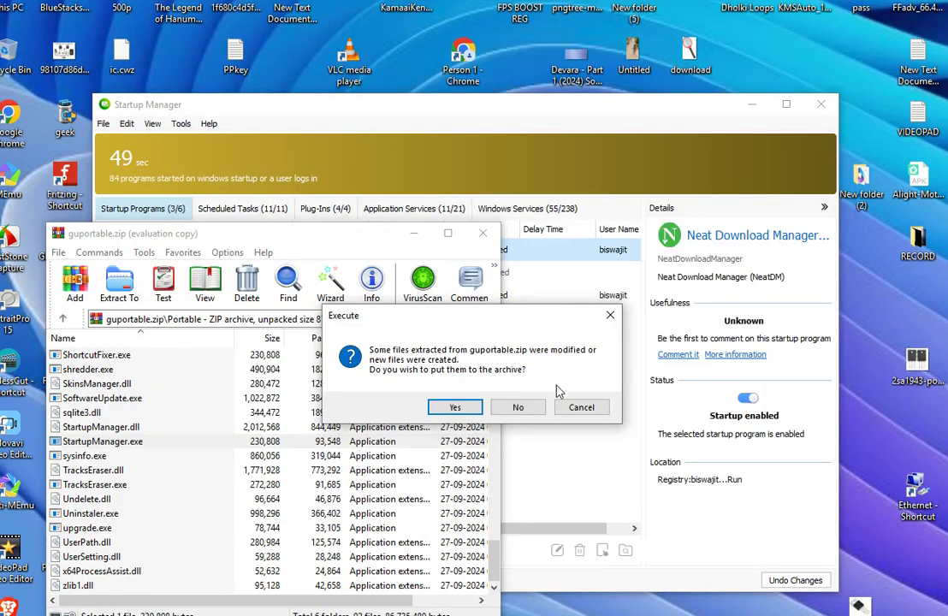
# - Put the modified files back into guportable.zip and minimise the archive and Startup Manager windows
pyautogui.click(455, 408)
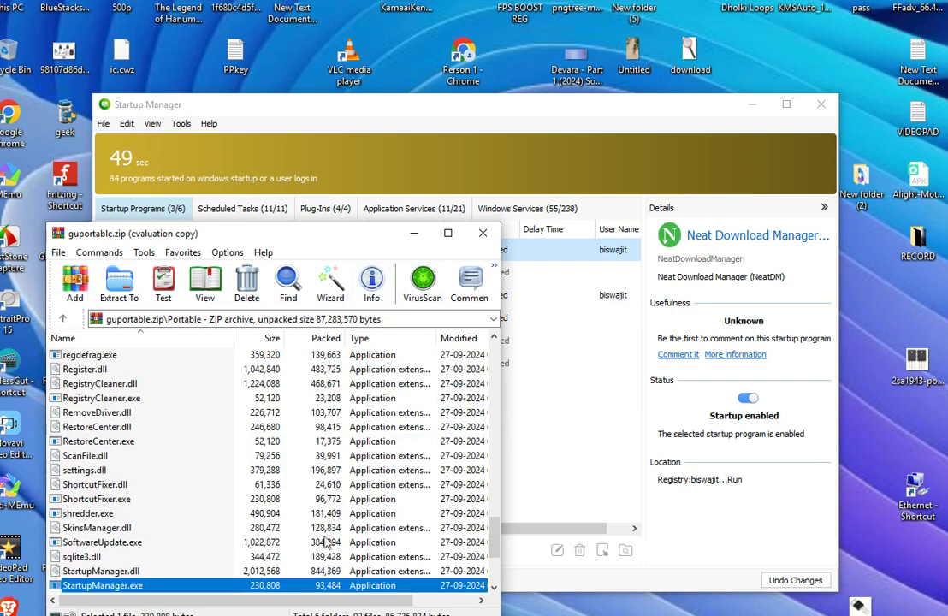
pyautogui.click(414, 233)
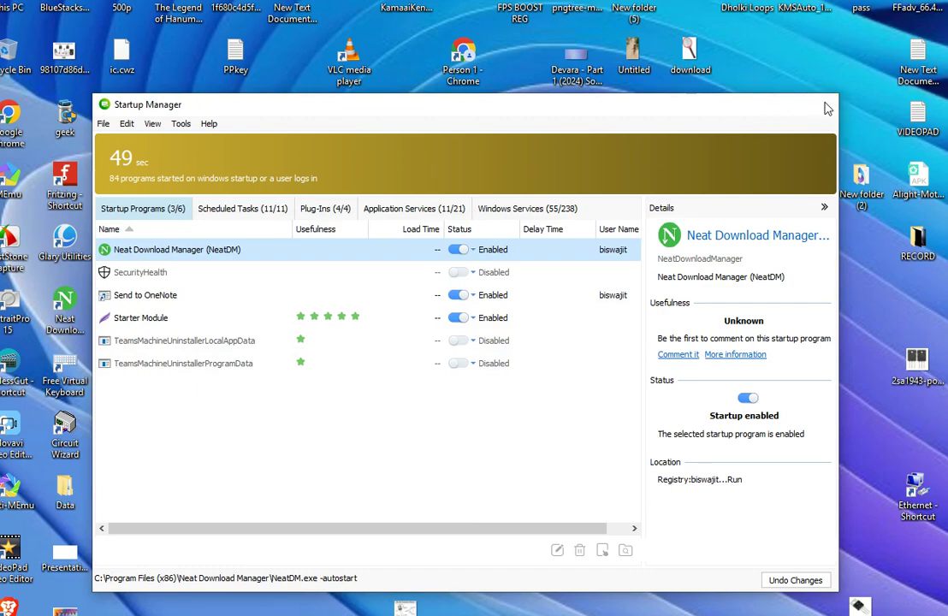
pyautogui.click(752, 105)
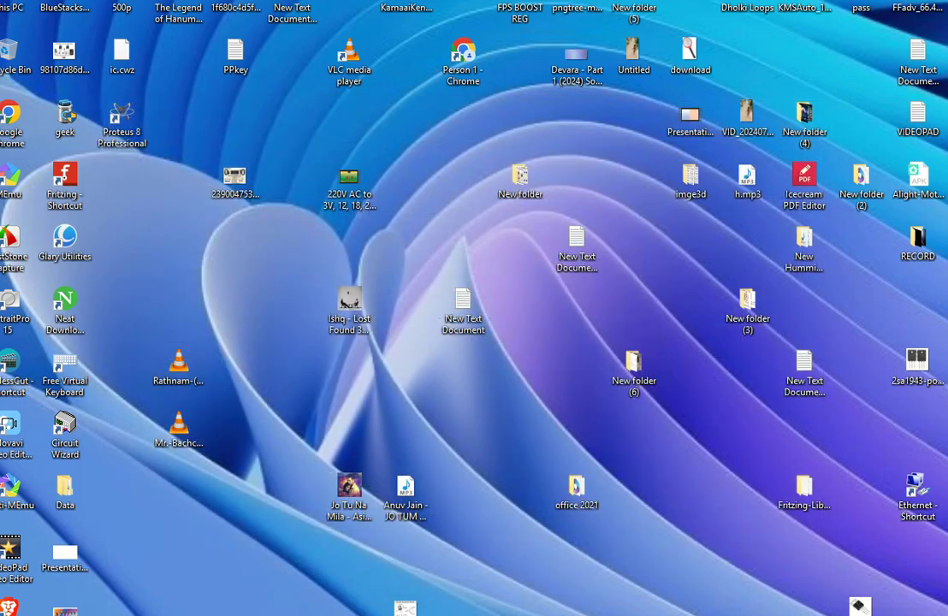
# - Cancel adding the modified files to guportable.zip and extract the archive's Portable folder to the desktop
pyautogui.moveTo(407, 614)
pyautogui.press('super+d')
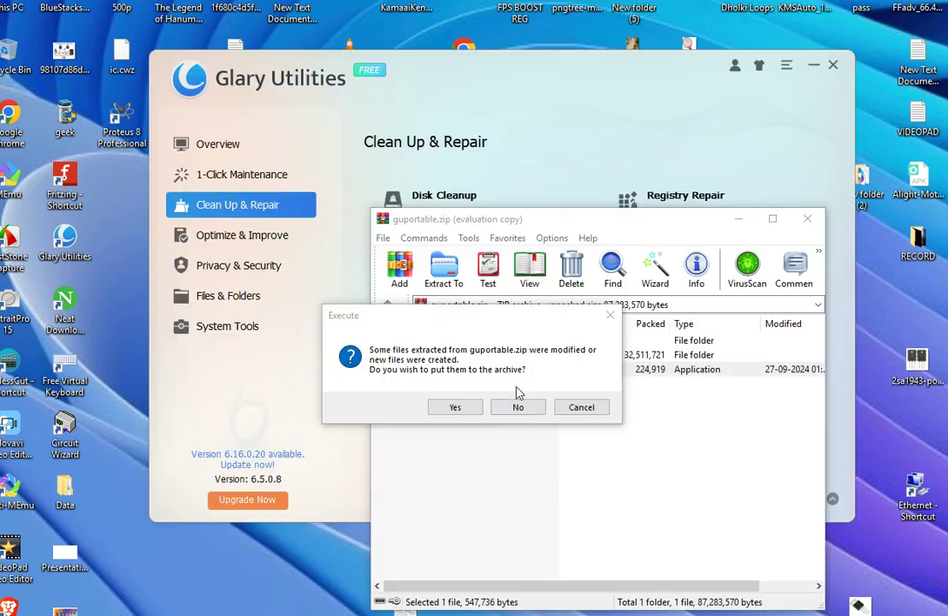
pyautogui.click(581, 409)
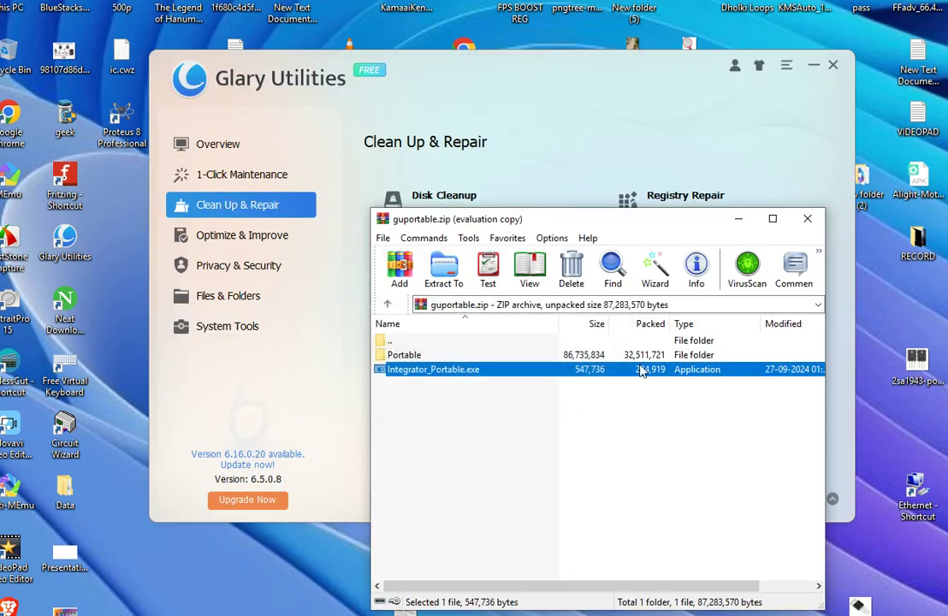
pyautogui.click(729, 224)
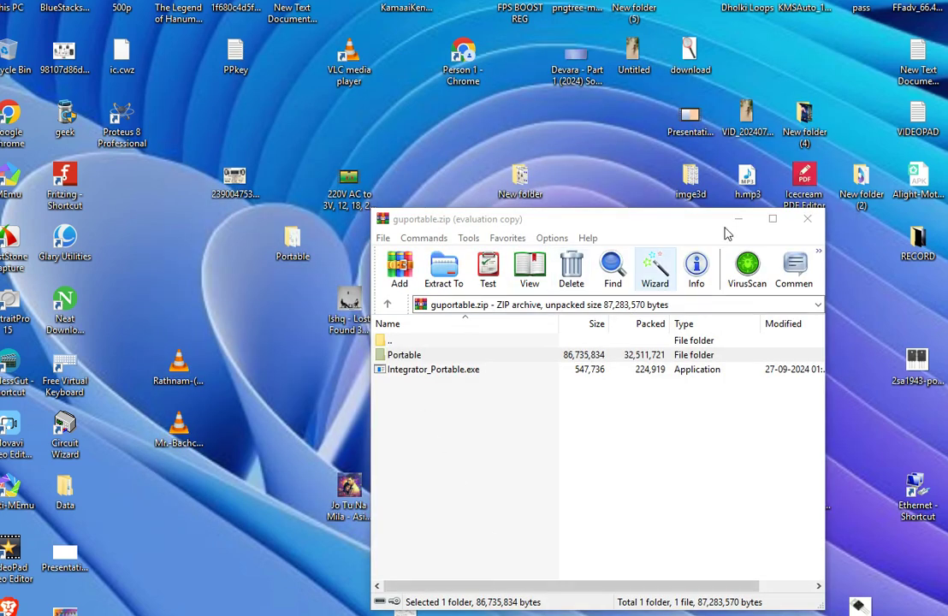
pyautogui.click(739, 222)
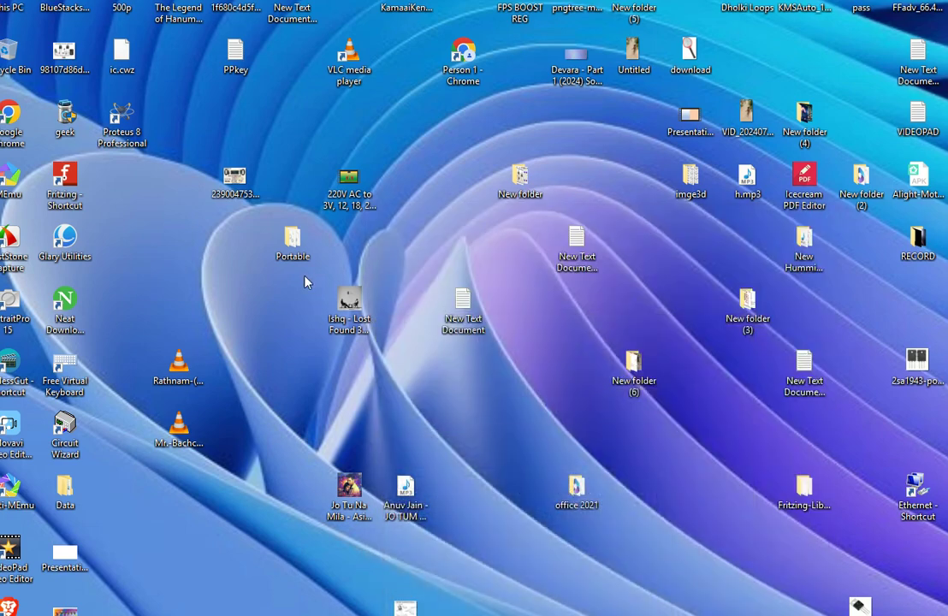
# - Open the desktop's Portable folder, find StartupManager among its files and run it
pyautogui.doubleClick(295, 248)
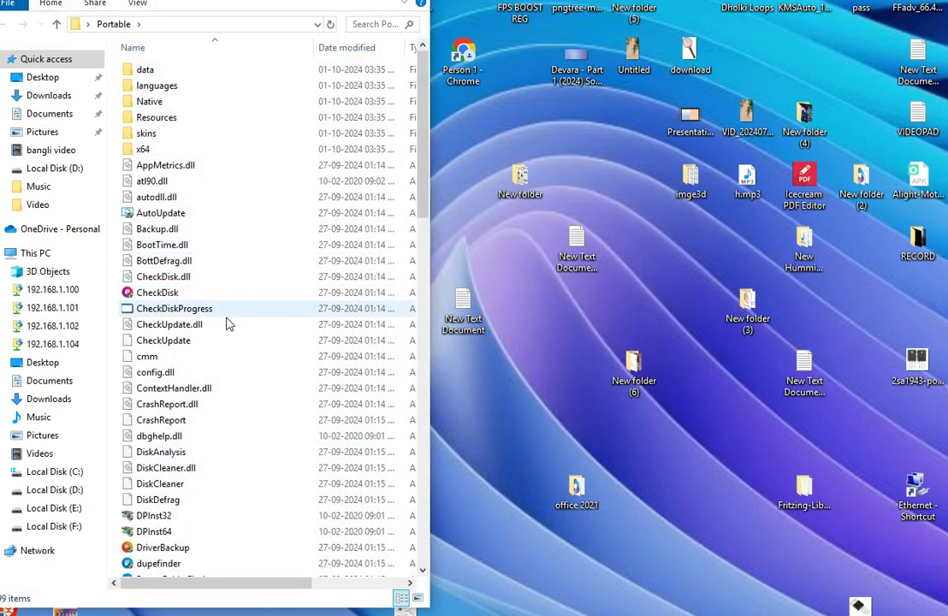
pyautogui.scroll(-1, 180, 409)
pyautogui.scroll(-2, 179, 411)
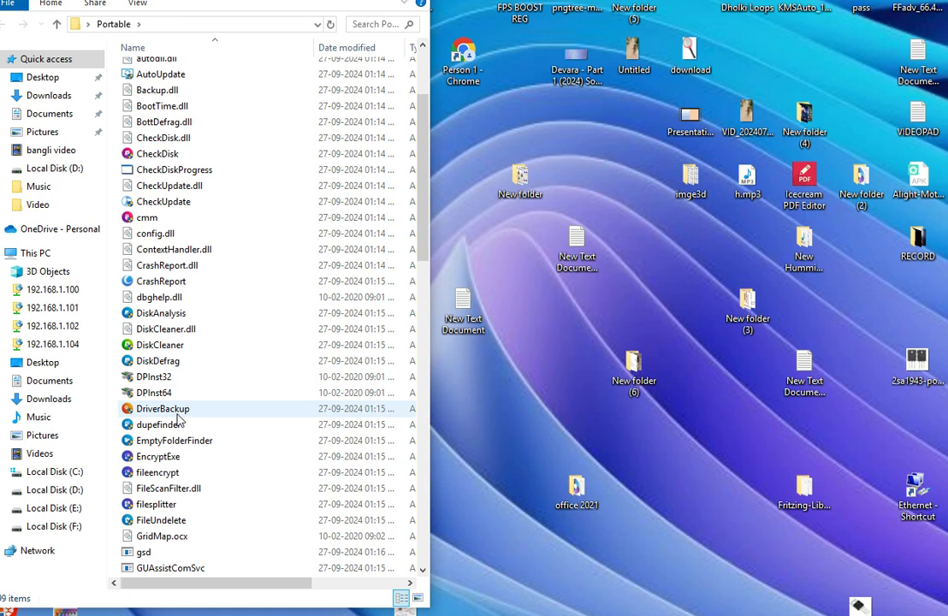
pyautogui.scroll(-2, 179, 419)
pyautogui.scroll(-5, 180, 416)
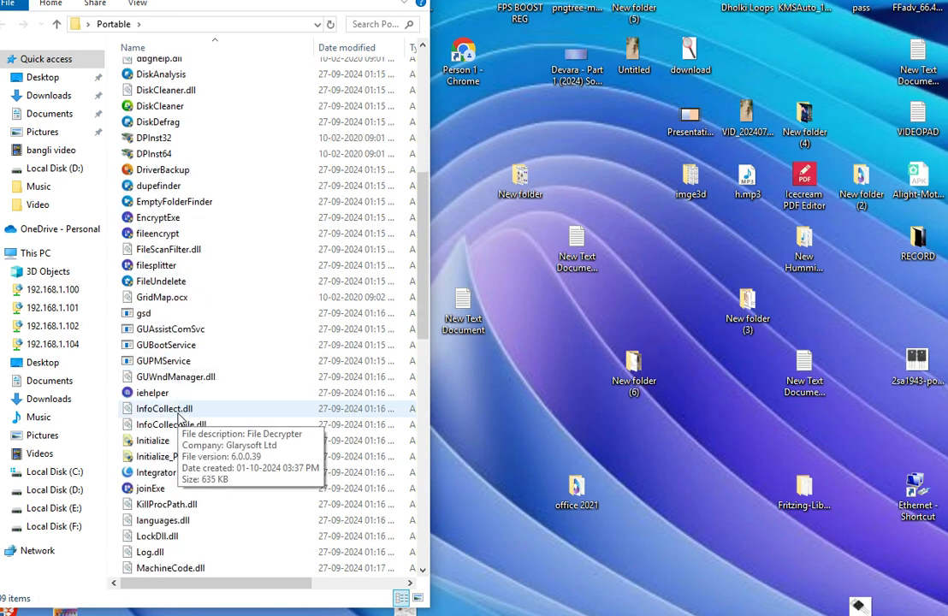
pyautogui.scroll(-3, 179, 417)
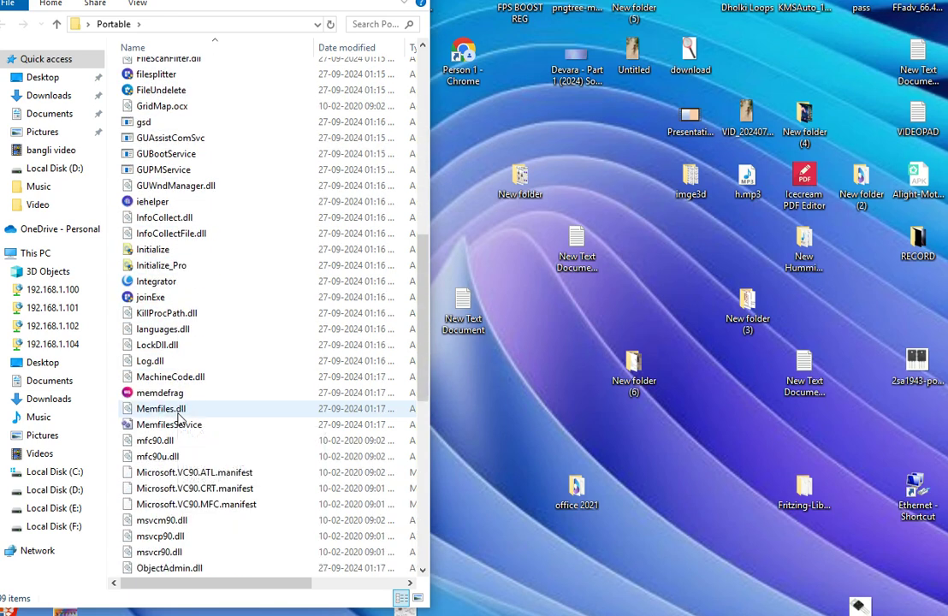
pyautogui.scroll(-4, 179, 417)
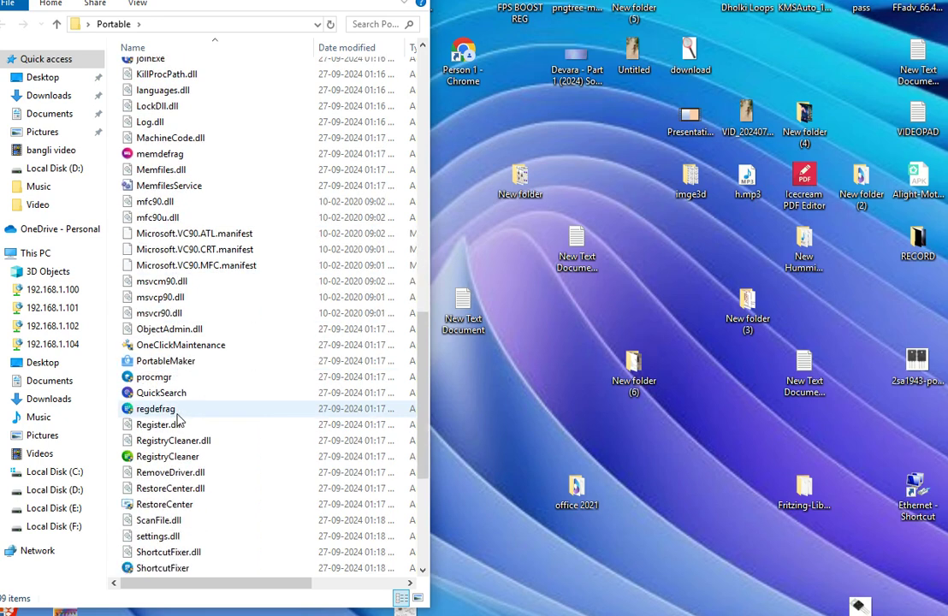
pyautogui.scroll(-5, 178, 417)
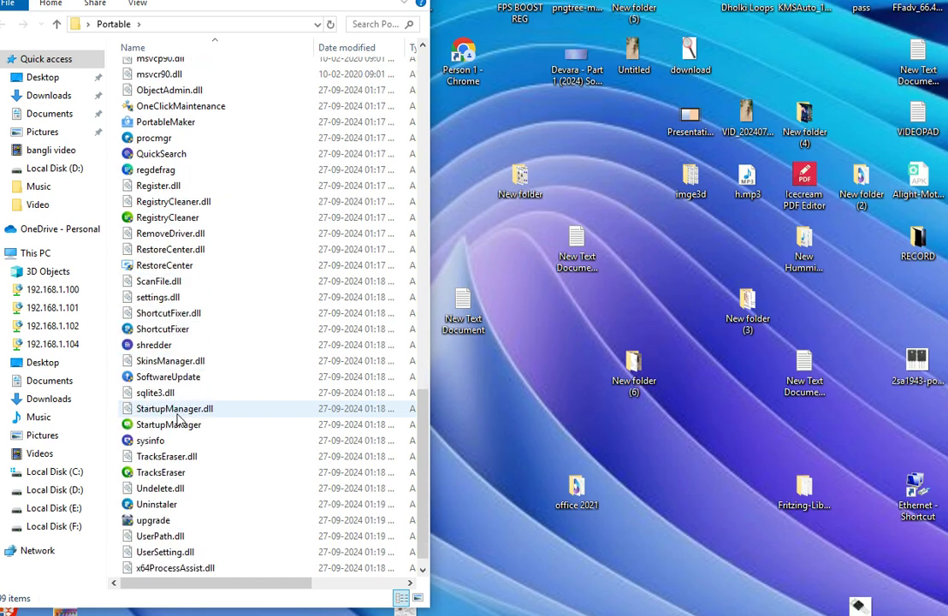
pyautogui.scroll(-1, 178, 417)
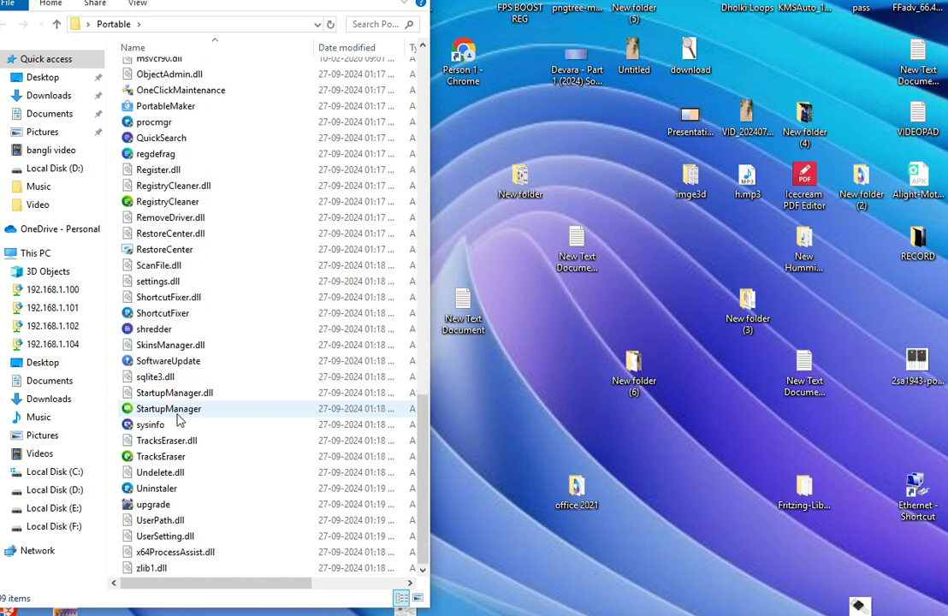
pyautogui.scroll(1, 156, 445)
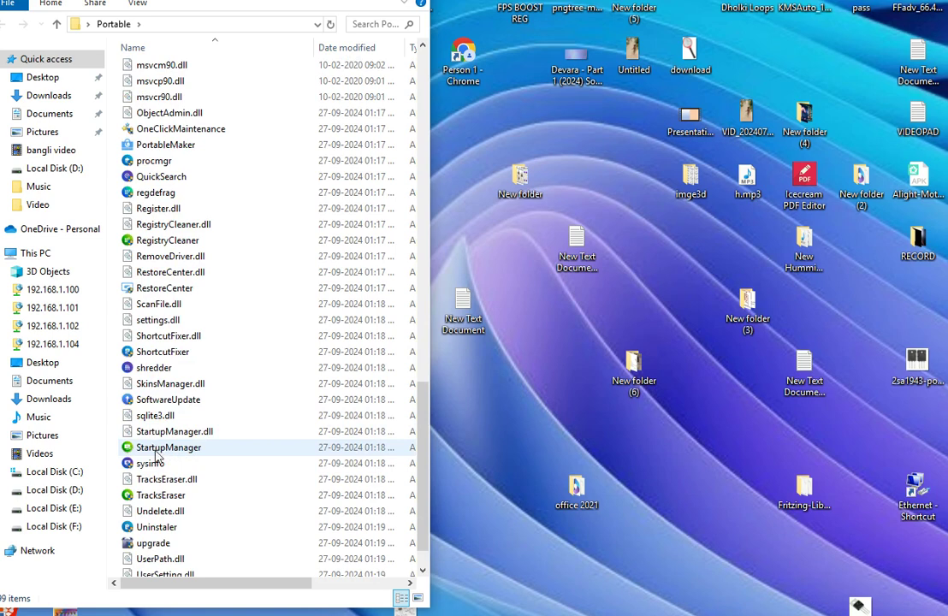
pyautogui.doubleClick(178, 451)
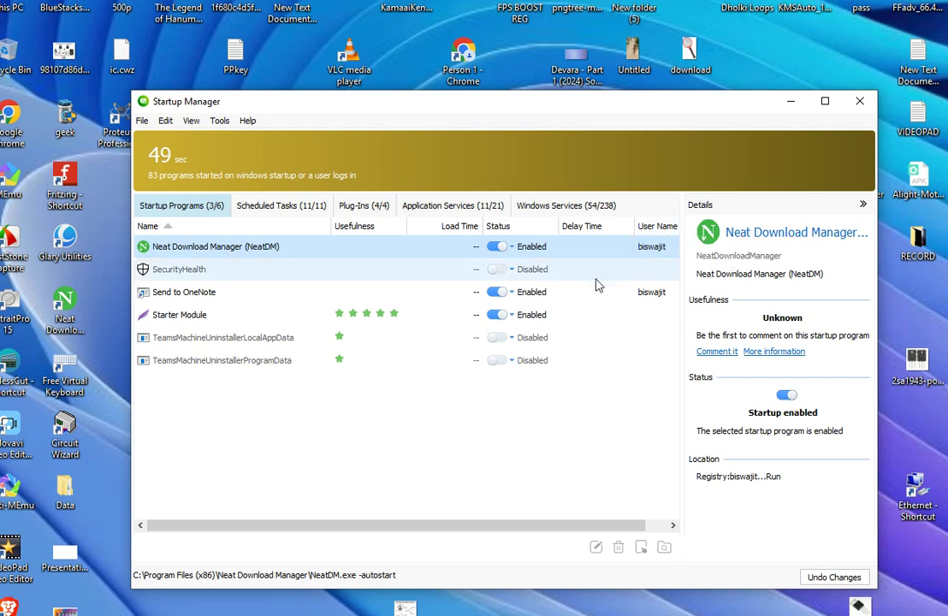
# - Review the scheduled tasks, application services, Windows services and startup programs in Startup Manager, and close it
pyautogui.click(248, 210)
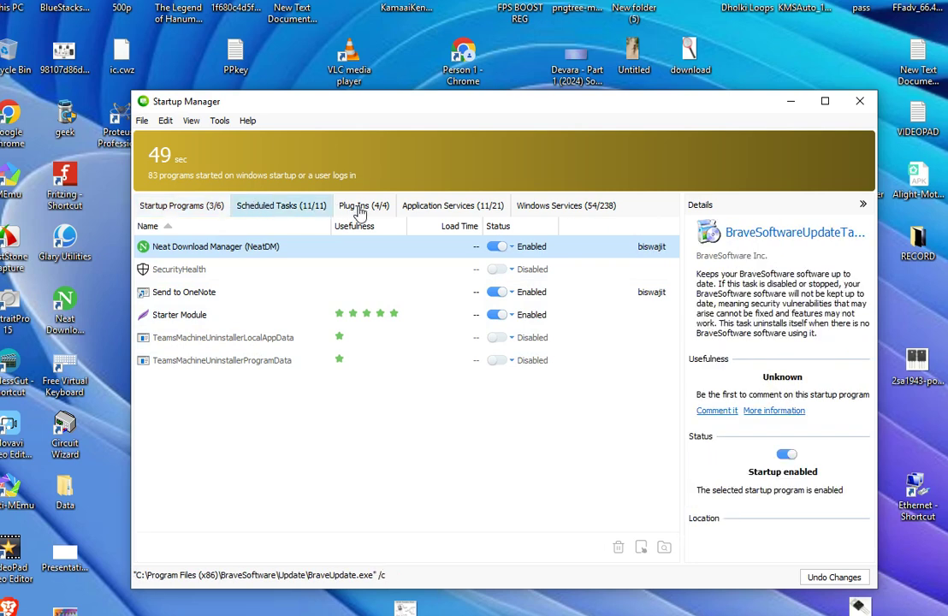
pyautogui.click(449, 209)
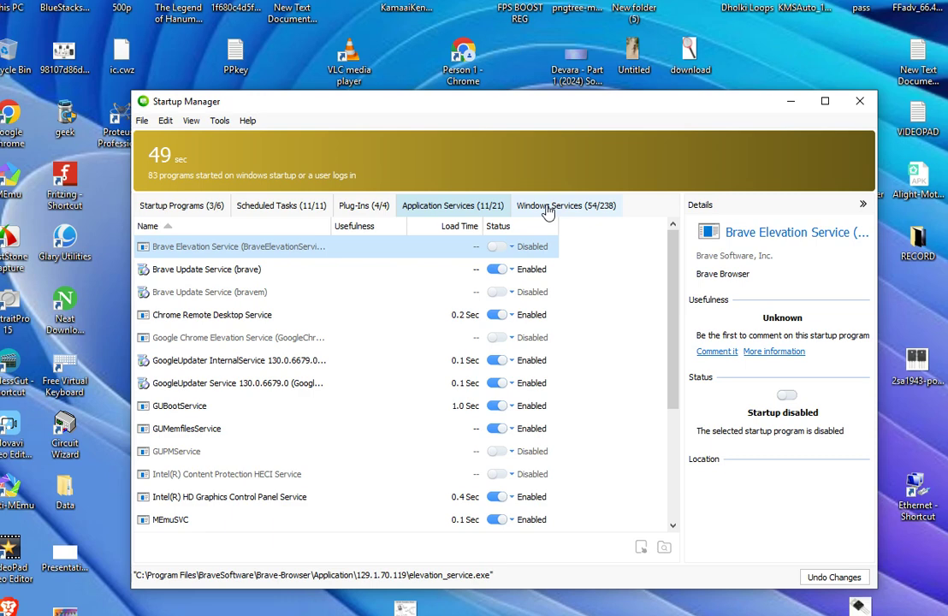
pyautogui.click(548, 210)
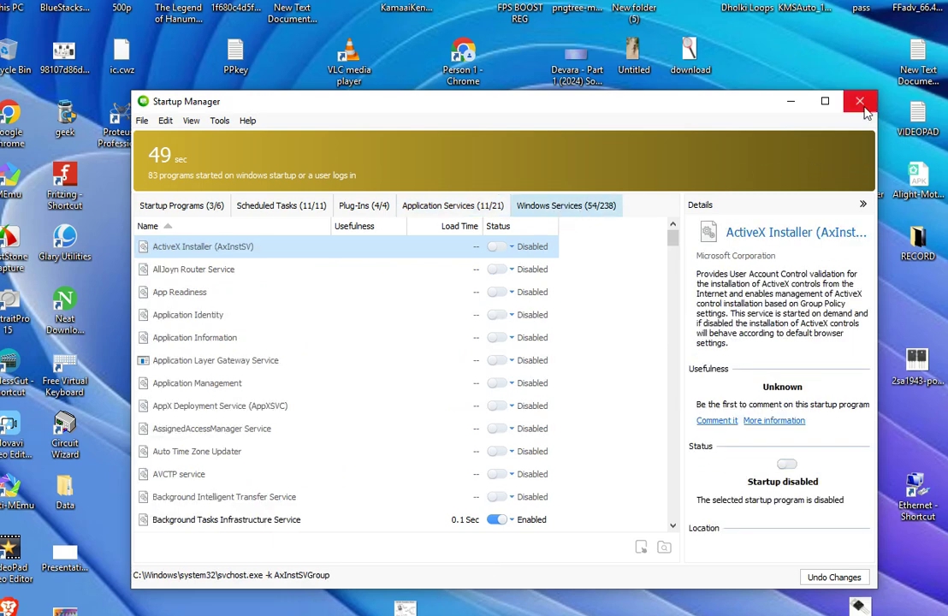
pyautogui.click(175, 207)
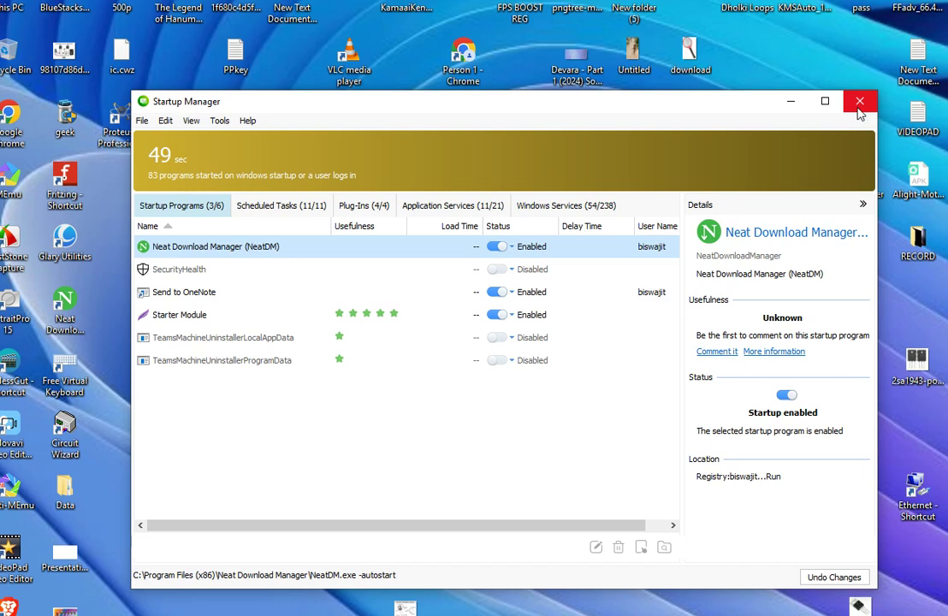
pyautogui.click(860, 103)
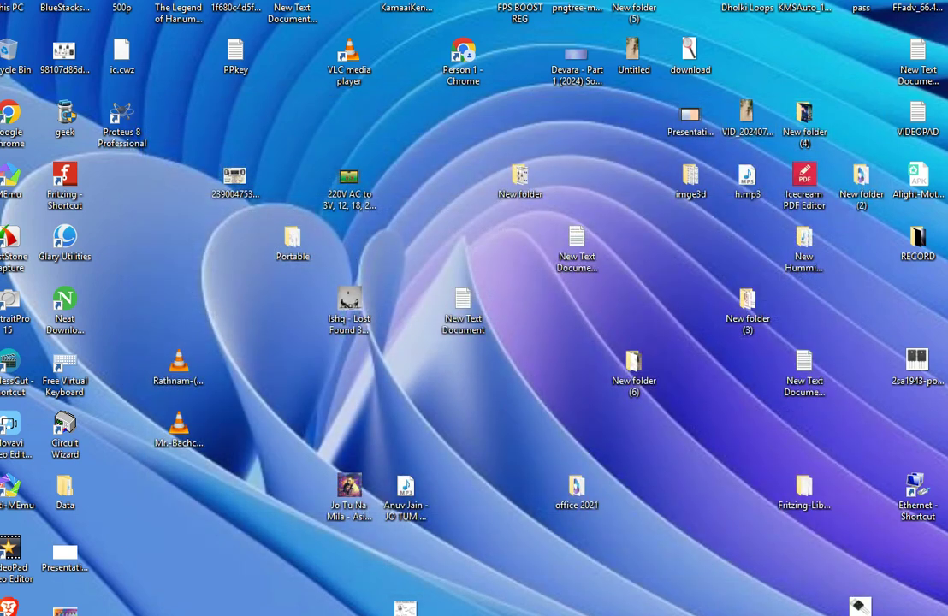
# - Bring the Portable folder window back to the front, find Integrator and run it
pyautogui.moveTo(371, 611)
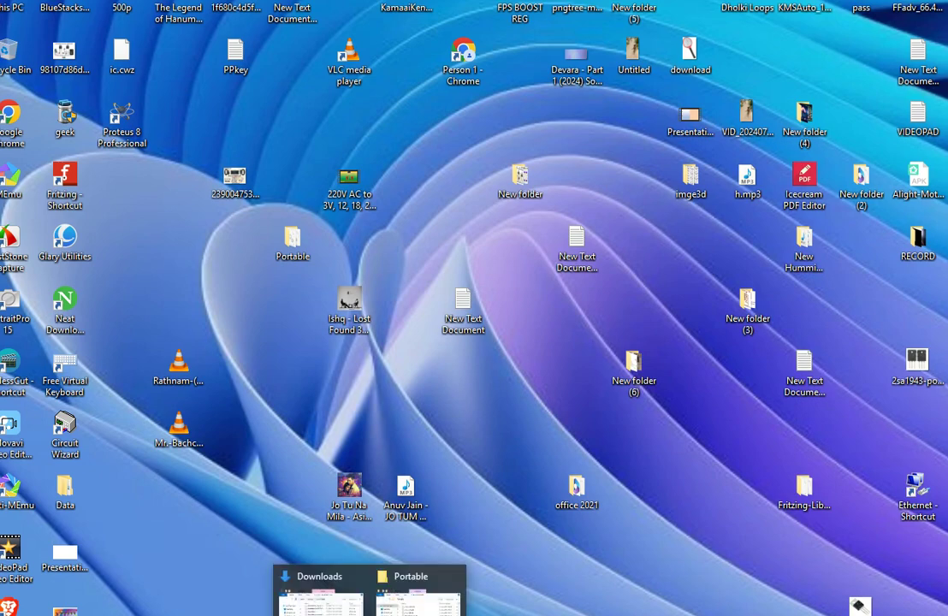
pyautogui.click(419, 591)
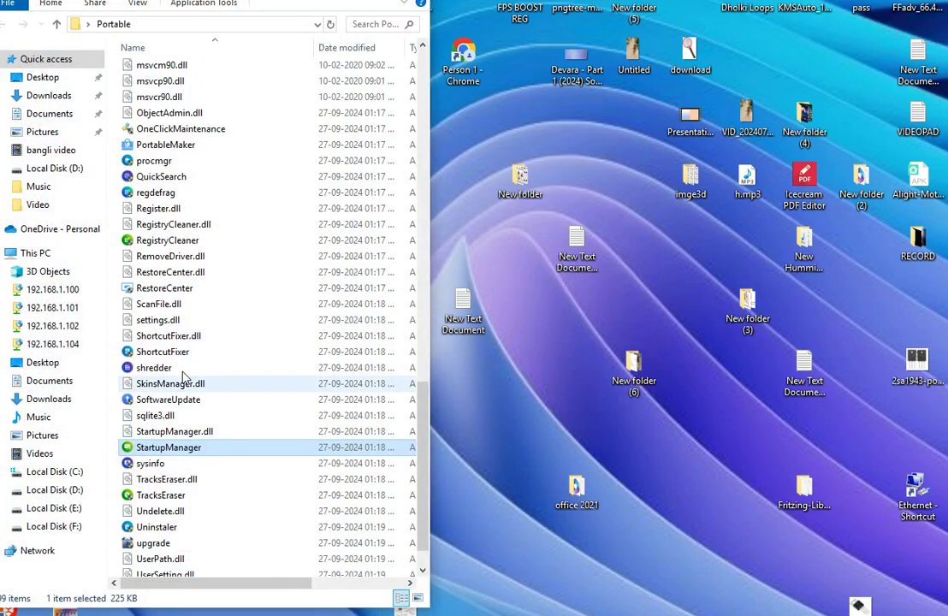
pyautogui.scroll(1, 166, 364)
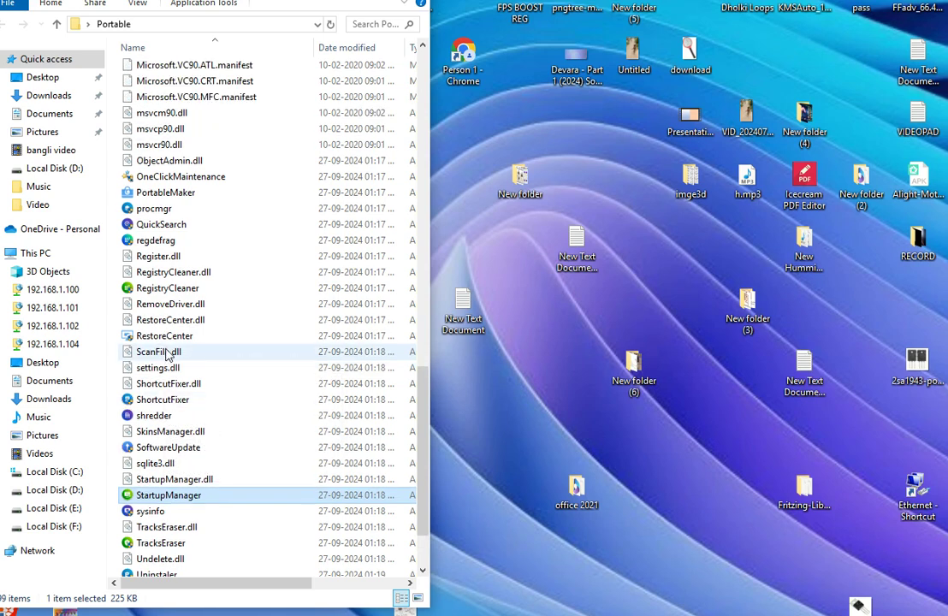
pyautogui.scroll(1, 169, 346)
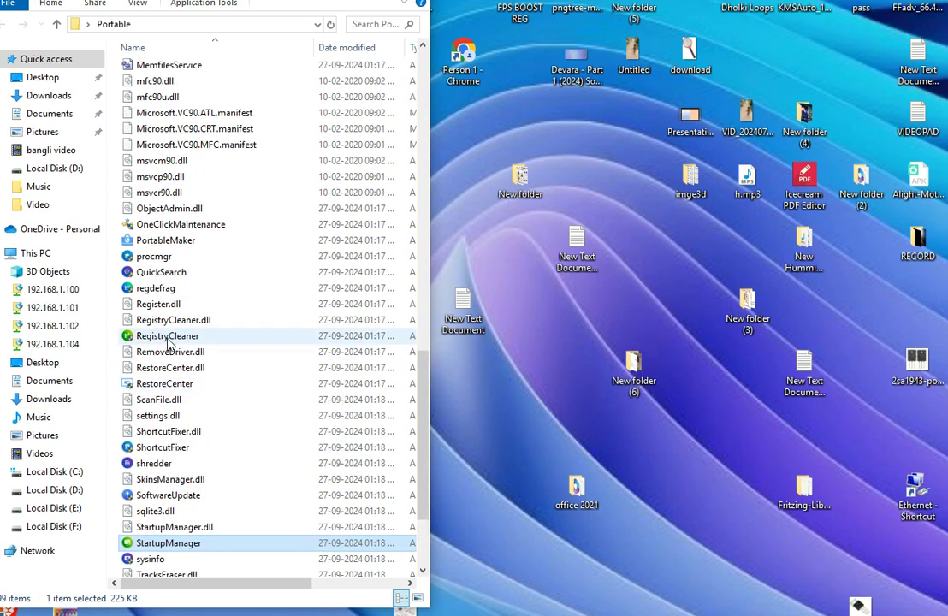
pyautogui.scroll(3, 169, 342)
pyautogui.scroll(2, 169, 346)
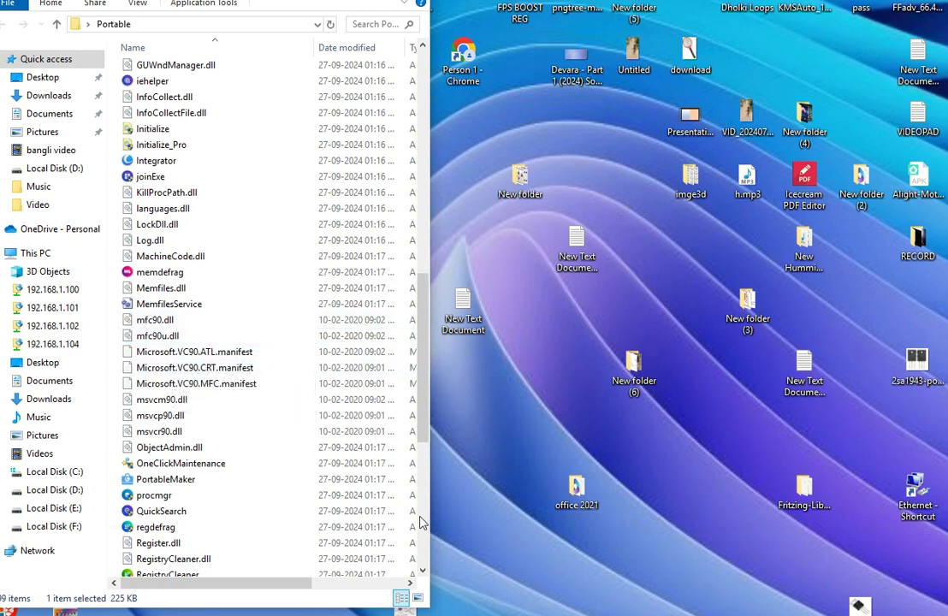
pyautogui.click(156, 163)
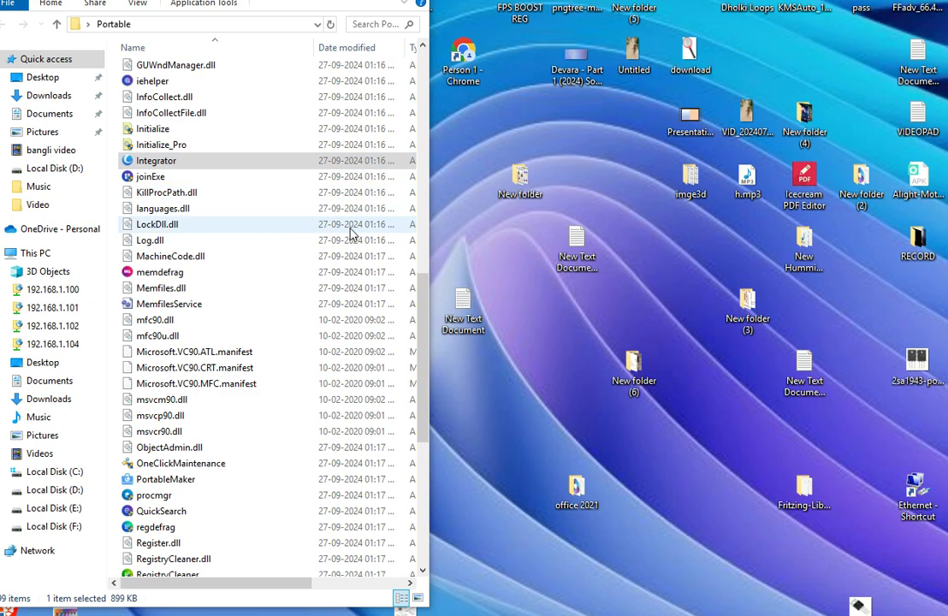
# - Look through the Portable folder's program files and its x64 subfolder, and return to the Portable folder
pyautogui.scroll(3, 224, 312)
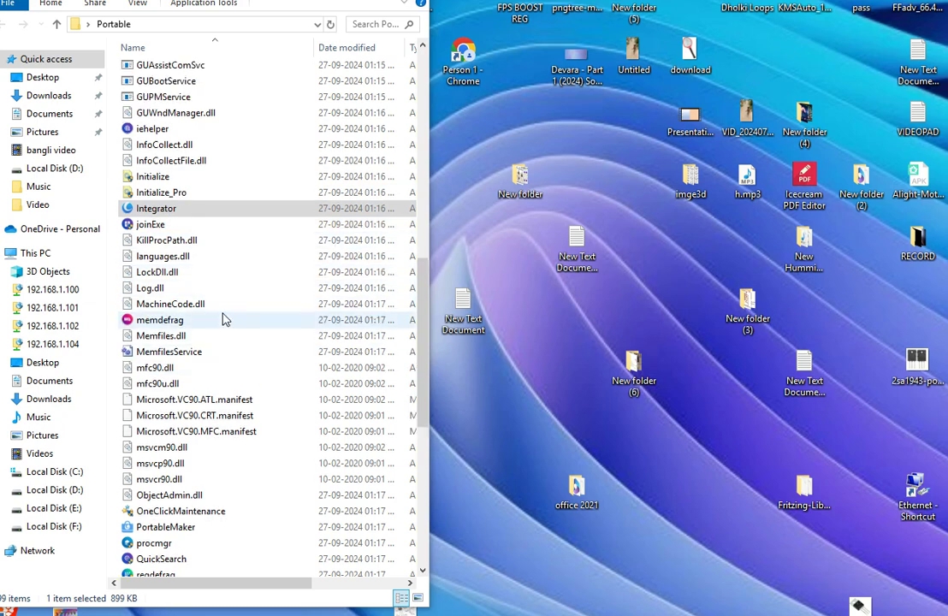
pyautogui.scroll(1, 224, 320)
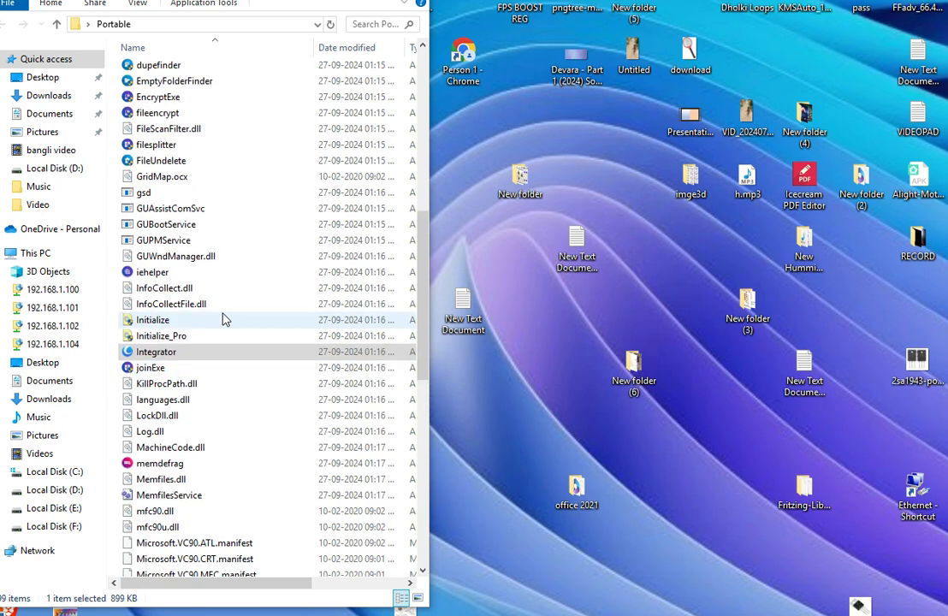
pyautogui.scroll(3, 224, 320)
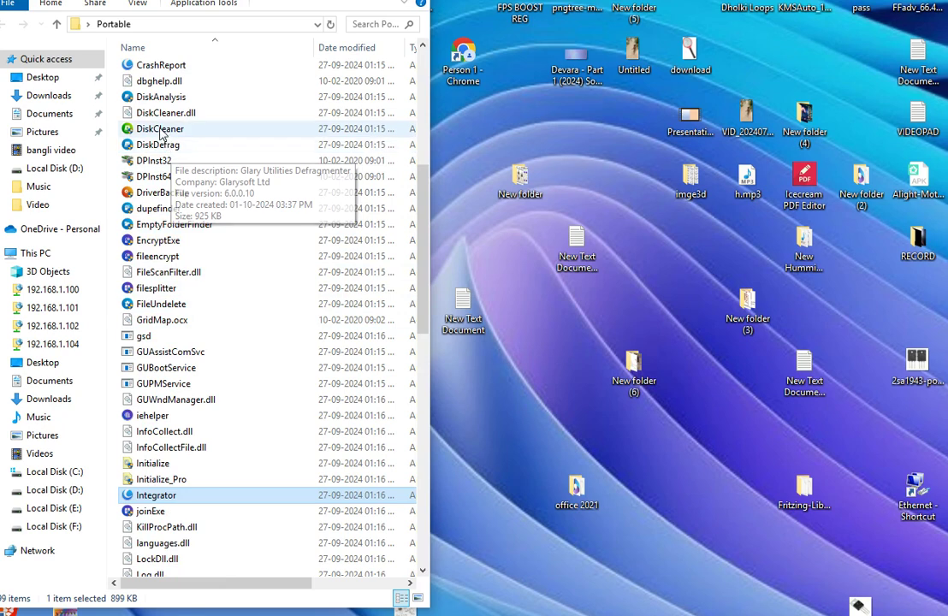
pyautogui.scroll(1, 301, 351)
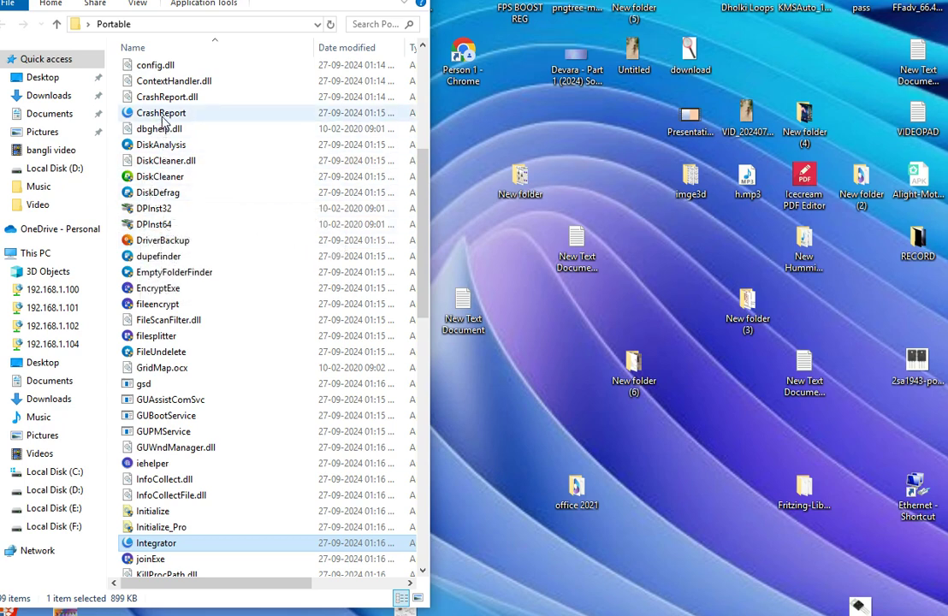
pyautogui.scroll(6, 158, 158)
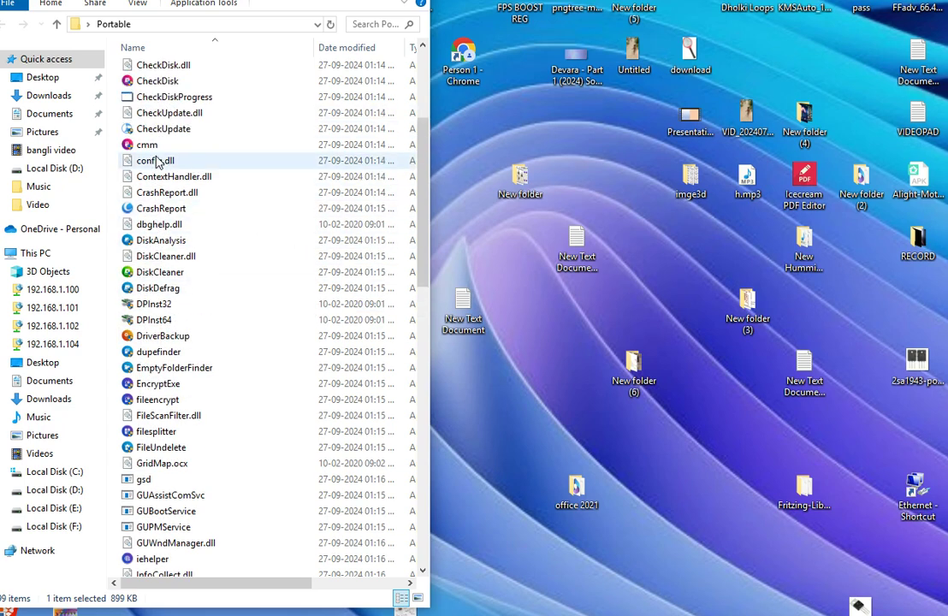
pyautogui.scroll(1, 157, 160)
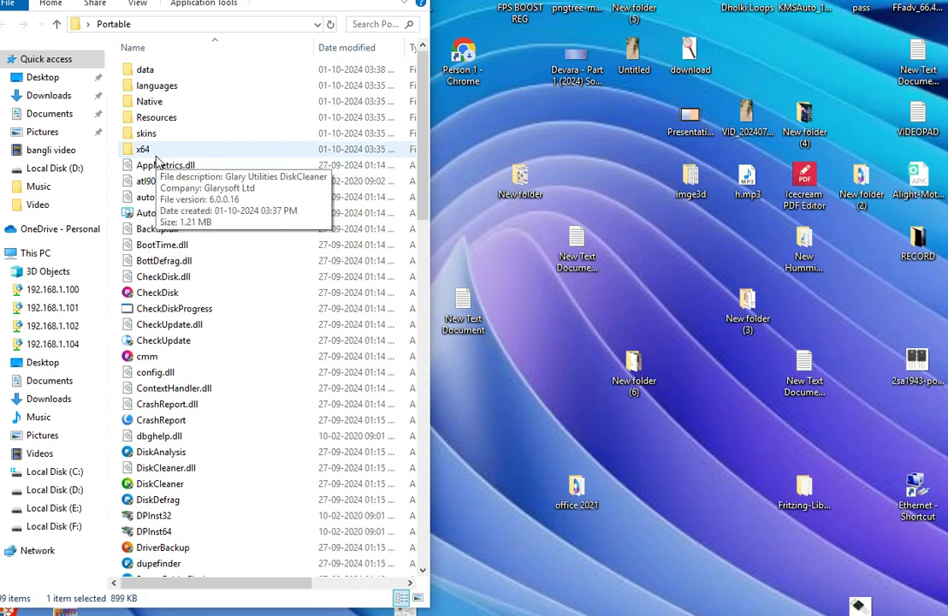
pyautogui.doubleClick(155, 154)
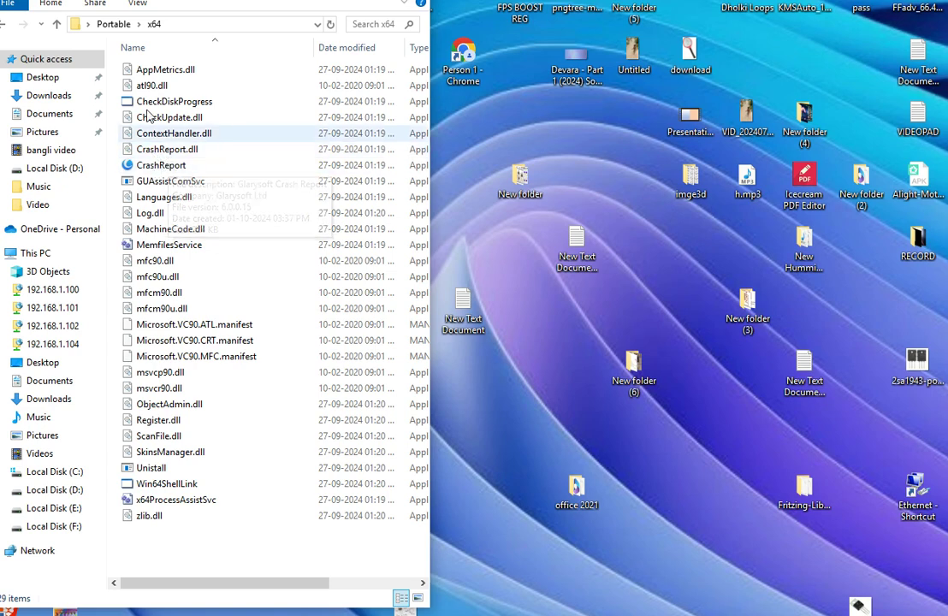
pyautogui.click(57, 25)
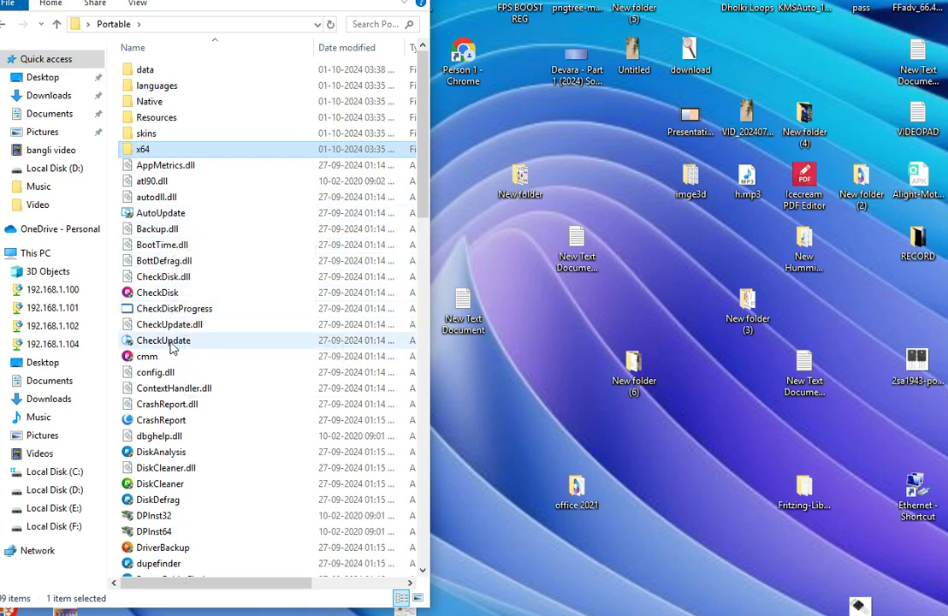
# - Run DiskCleaner, decline closing Google Chrome, and clean the junk files found by the scan
pyautogui.scroll(-2, 176, 338)
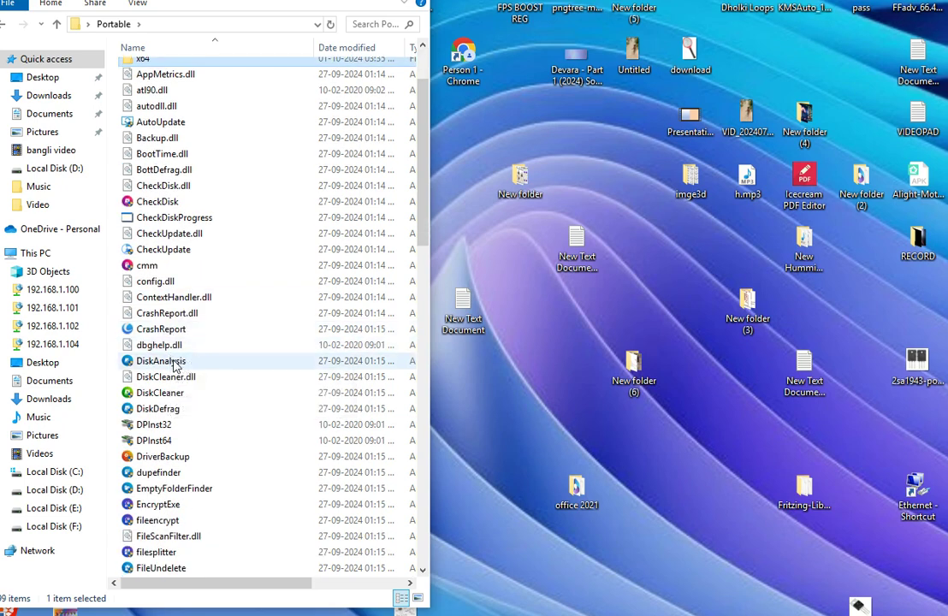
pyautogui.click(162, 396)
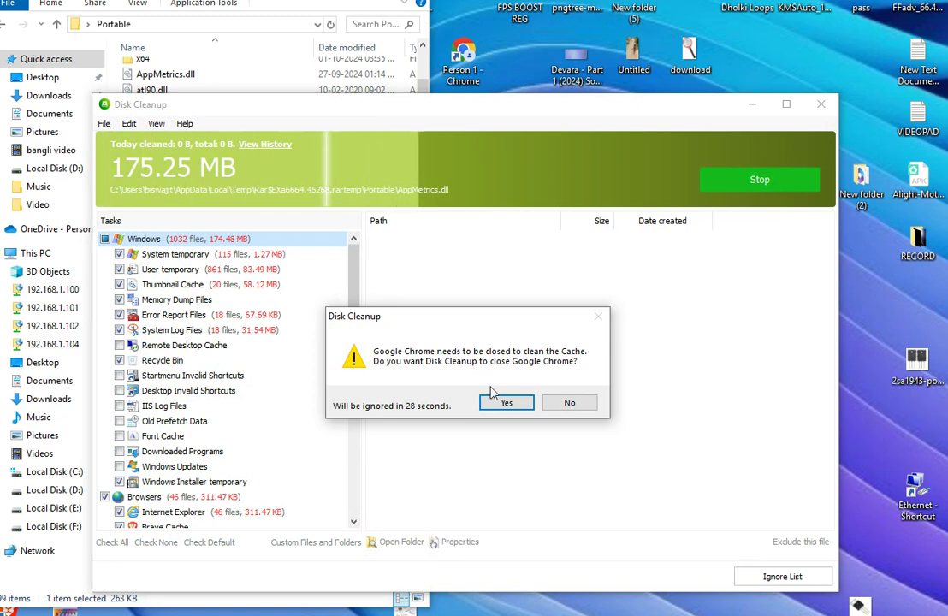
pyautogui.click(571, 404)
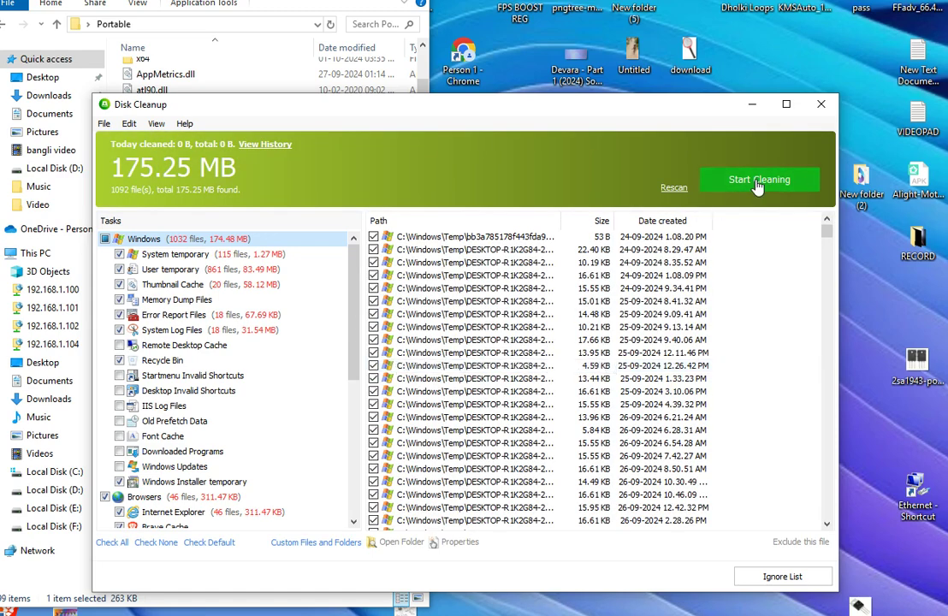
pyautogui.click(758, 183)
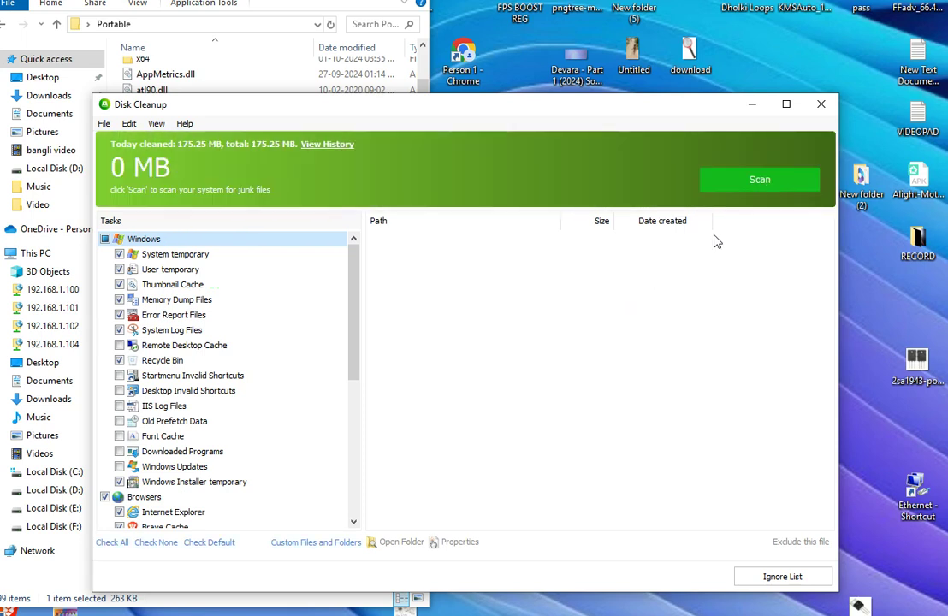
# - Scan for junk files again without closing Google Chrome, and close Disk Cleanup
pyautogui.click(770, 183)
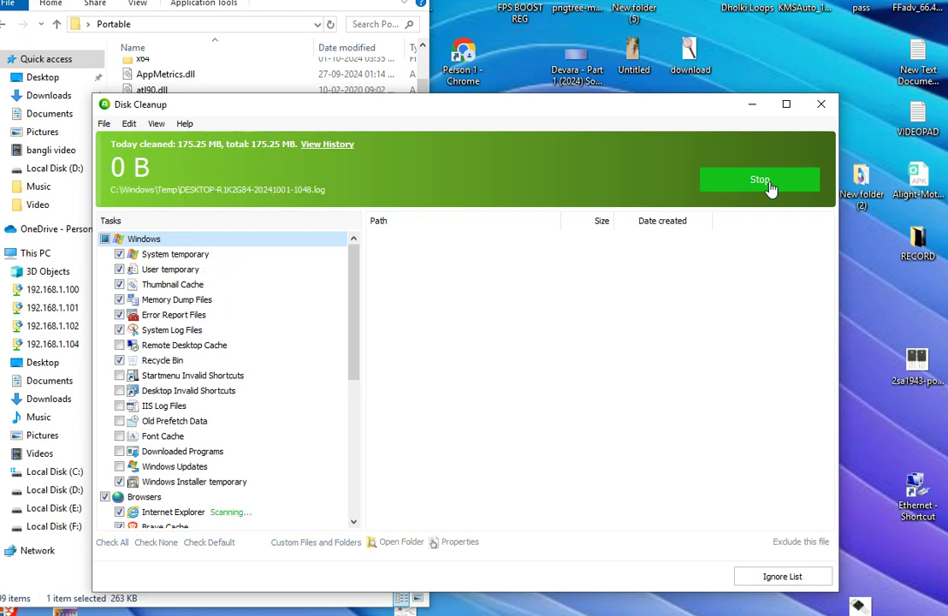
pyautogui.click(568, 403)
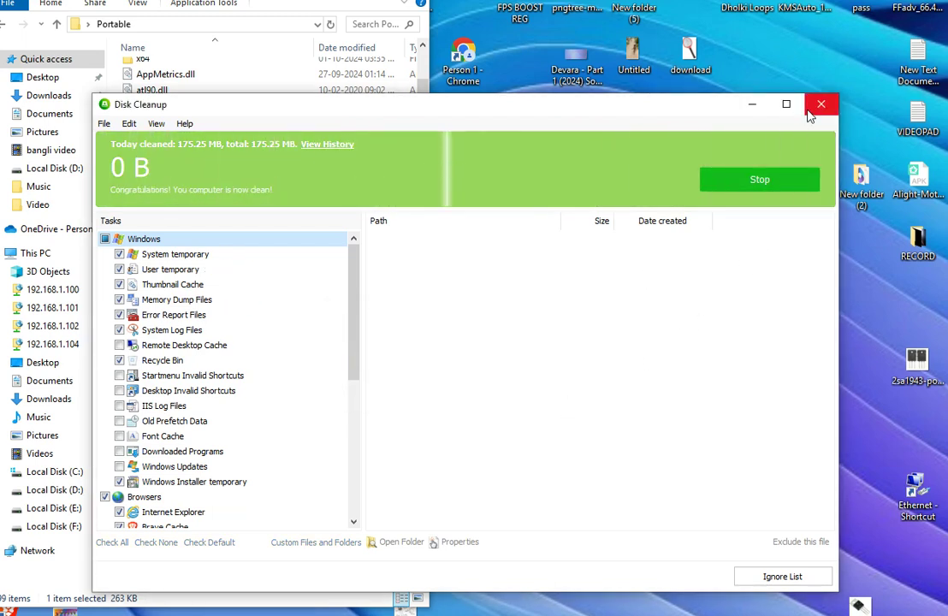
pyautogui.click(811, 112)
pyautogui.scroll(-2, 197, 377)
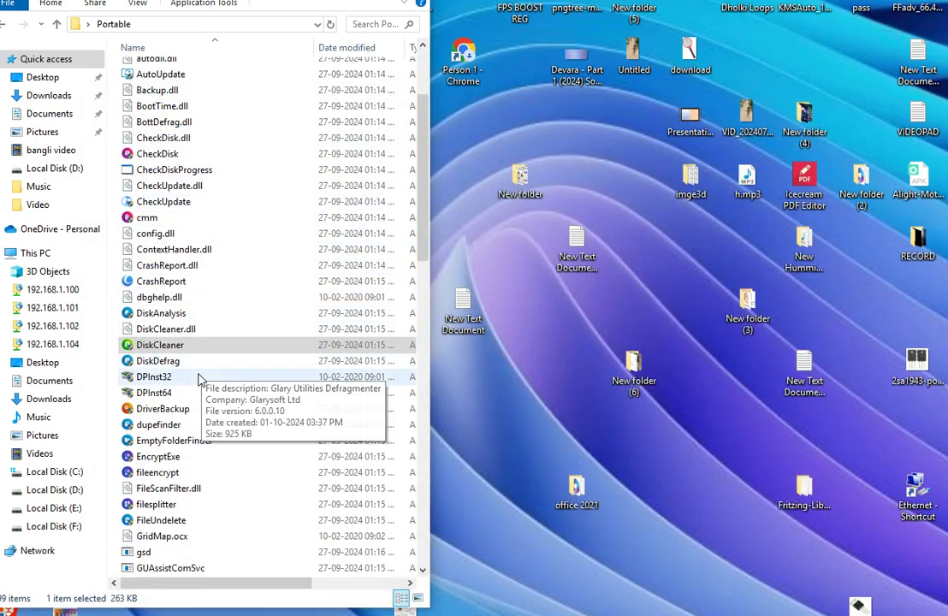
# - Run DiskDefrag from the Portable folder, analyze the C:, D:, E: and F: drives, and close Disk Defrag
pyautogui.click(153, 314)
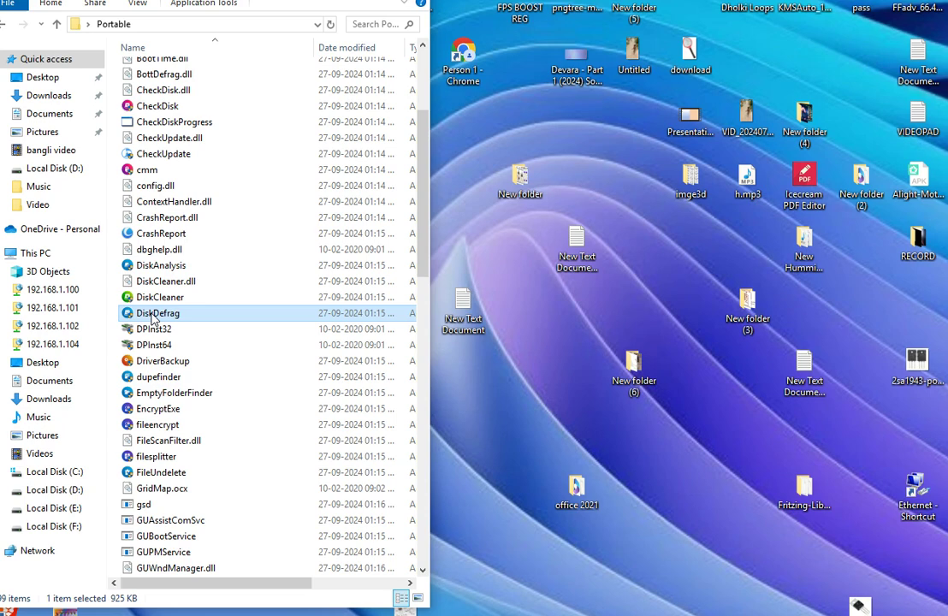
pyautogui.doubleClick(154, 313)
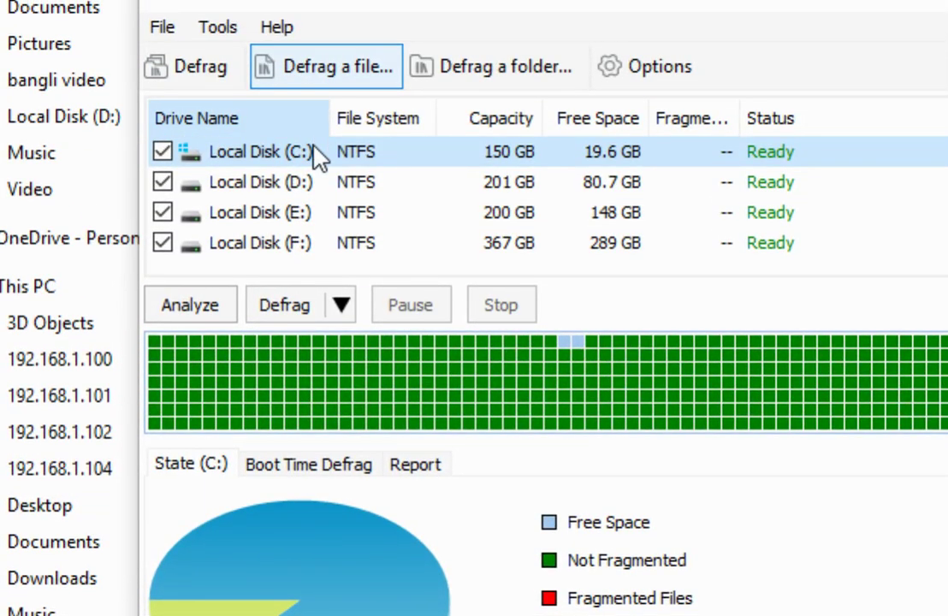
pyautogui.click(193, 309)
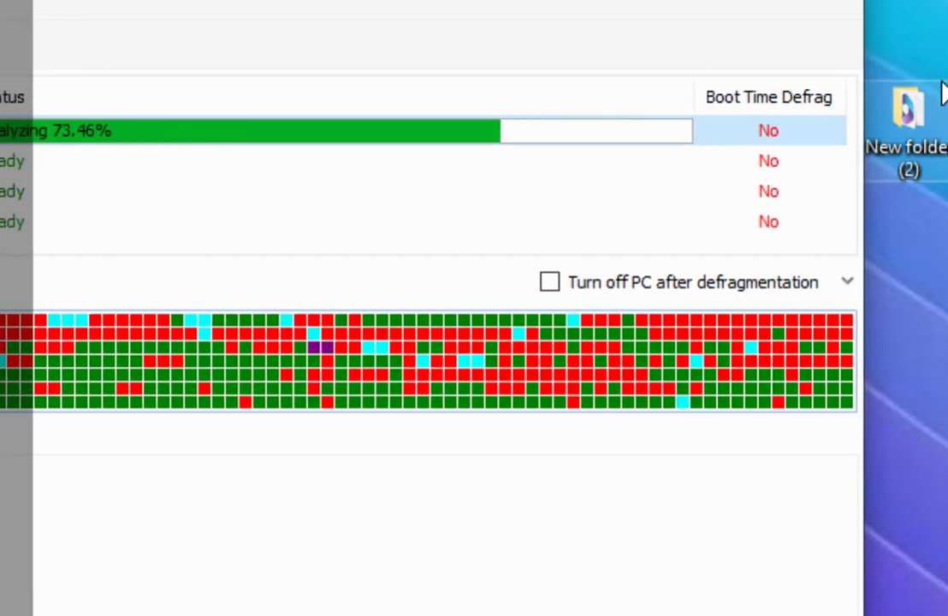
pyautogui.rightClick(929, 81)
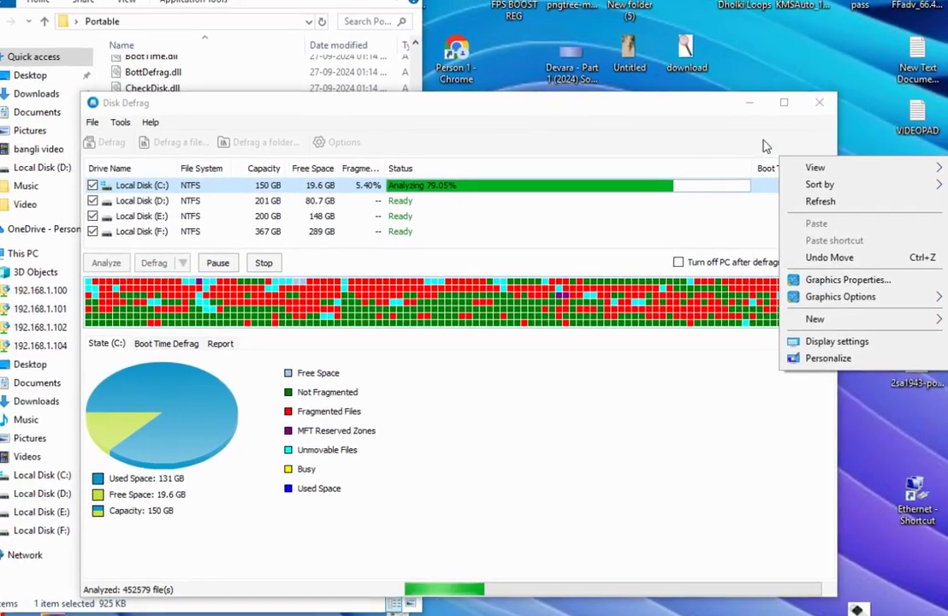
pyautogui.click(636, 472)
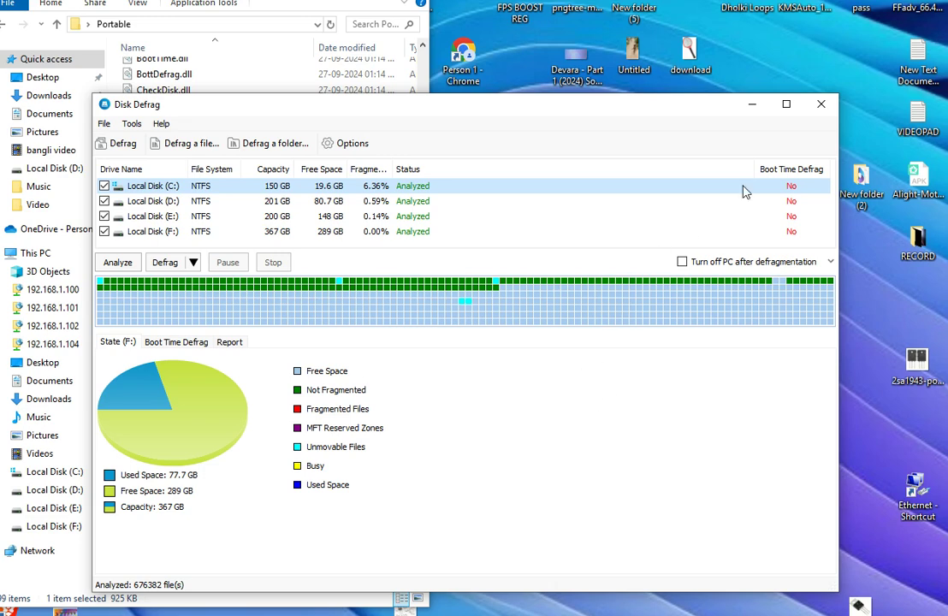
pyautogui.click(819, 105)
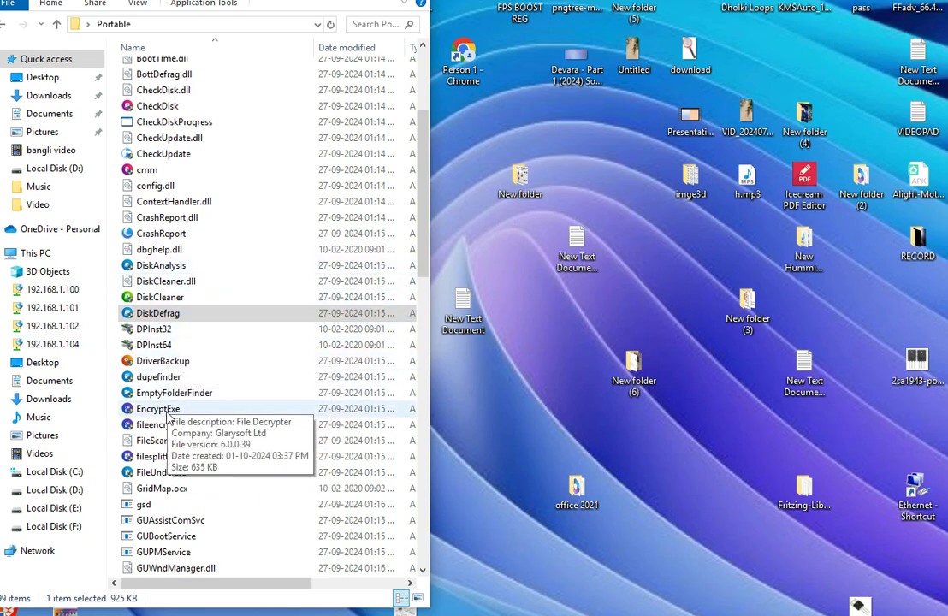
# - Find DiskAnalysis in the Portable folder, run it, dismiss the drive selection, and close Disk Space Analyzer
pyautogui.scroll(-2, 171, 413)
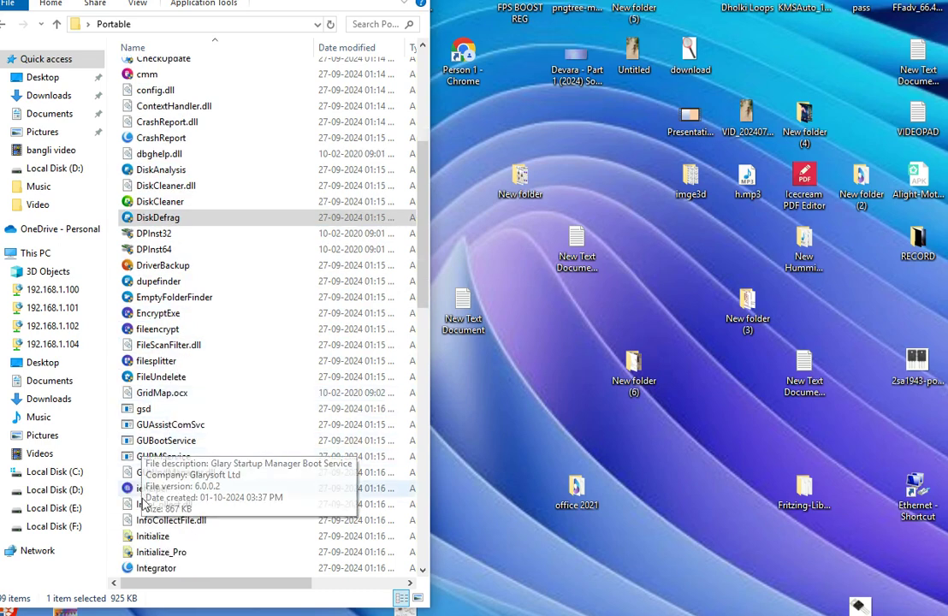
pyautogui.scroll(-1, 148, 515)
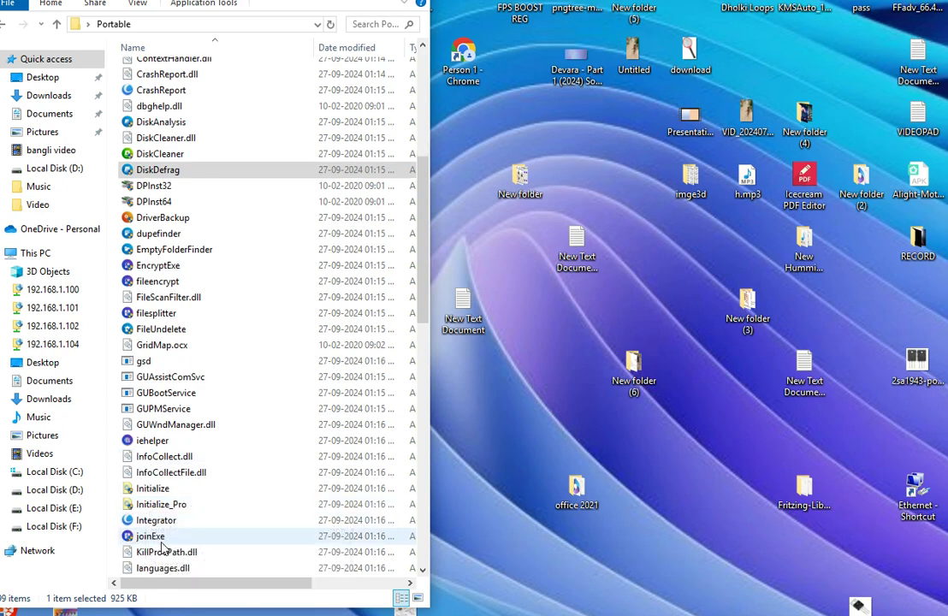
pyautogui.scroll(-1, 172, 539)
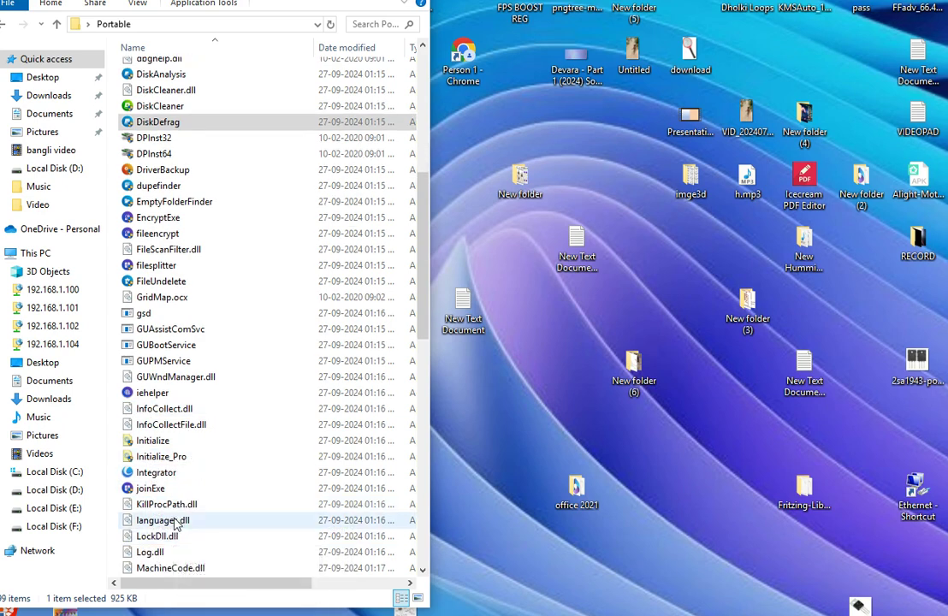
pyautogui.scroll(2, 197, 462)
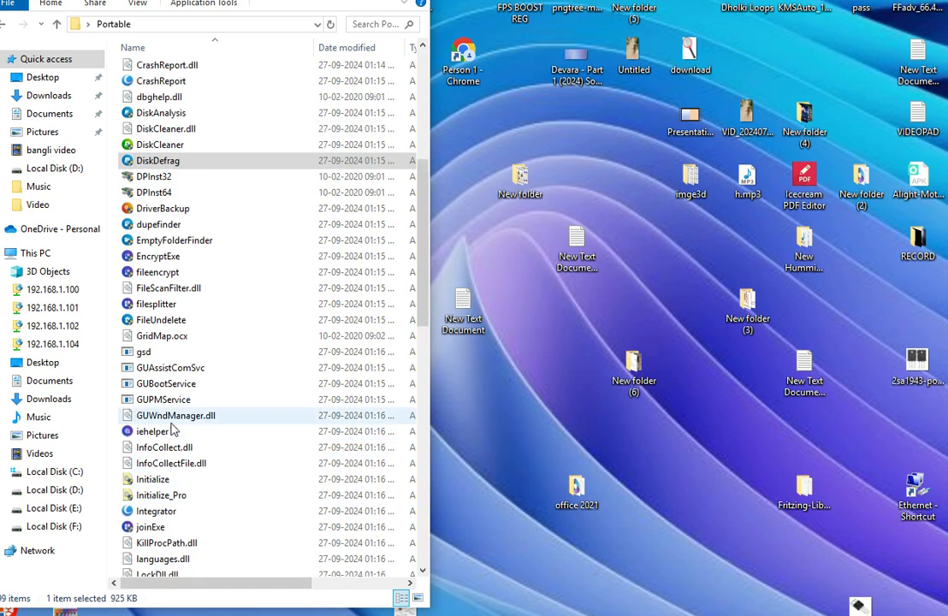
pyautogui.scroll(1, 158, 381)
pyautogui.scroll(1, 150, 338)
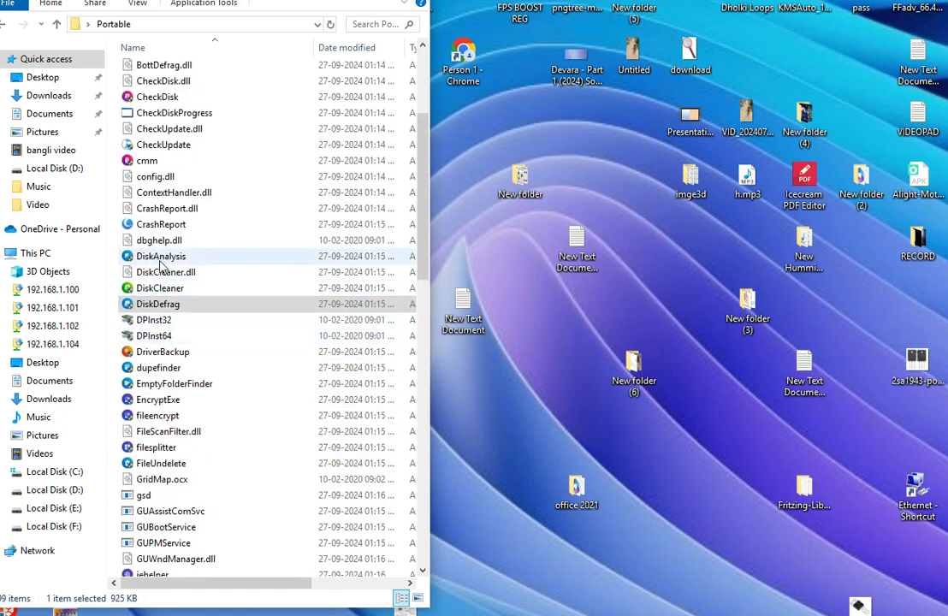
pyautogui.scroll(4, 201, 137)
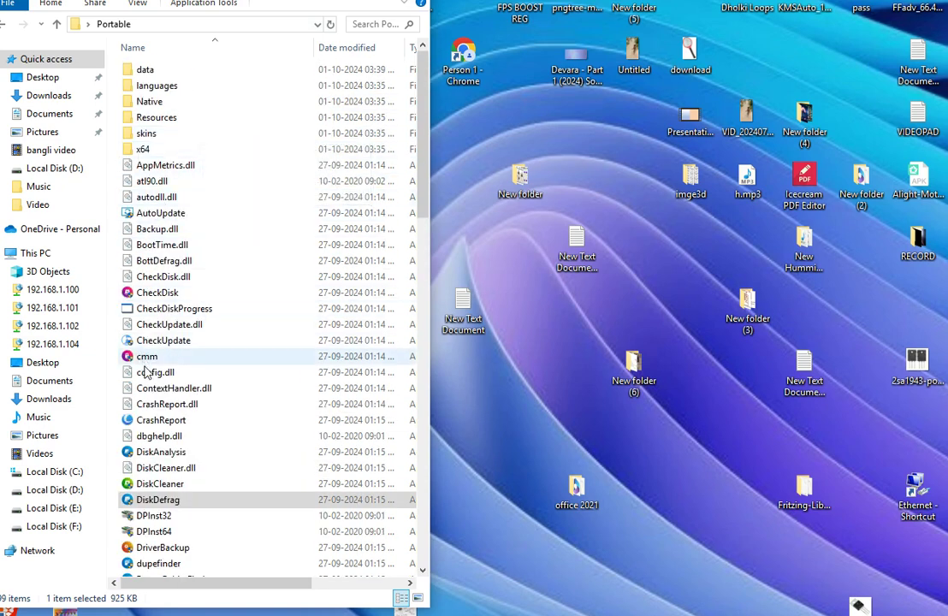
pyautogui.click(168, 458)
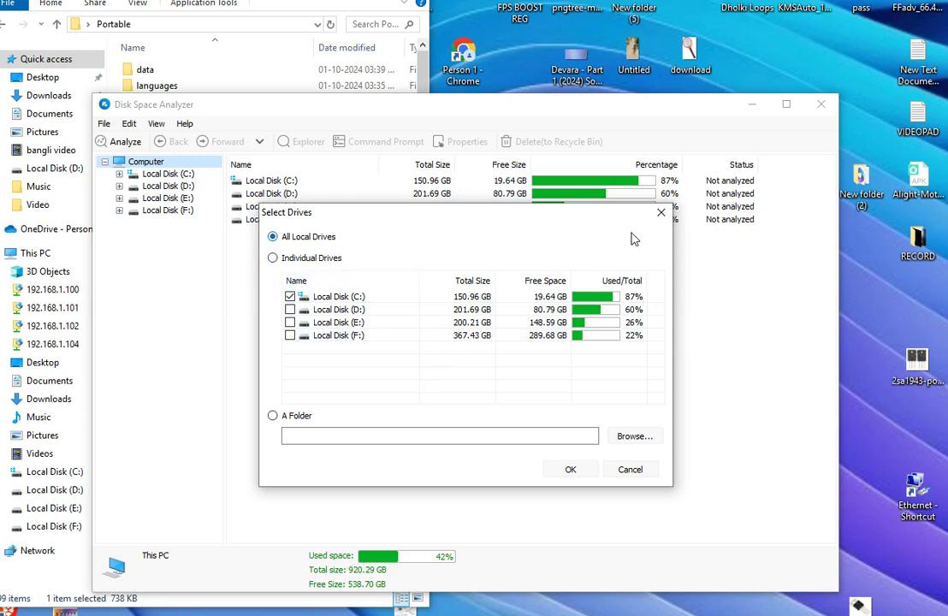
pyautogui.click(658, 212)
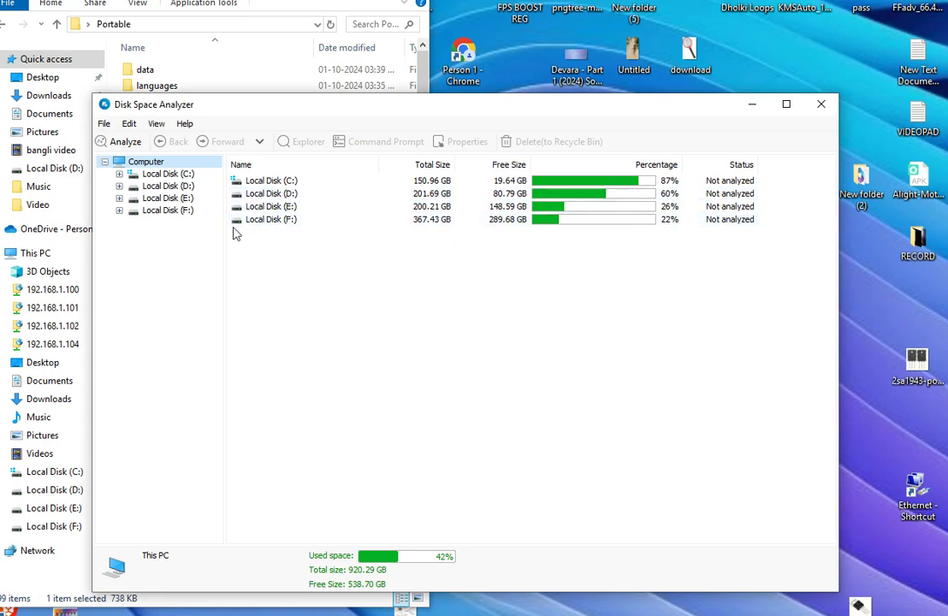
pyautogui.click(821, 104)
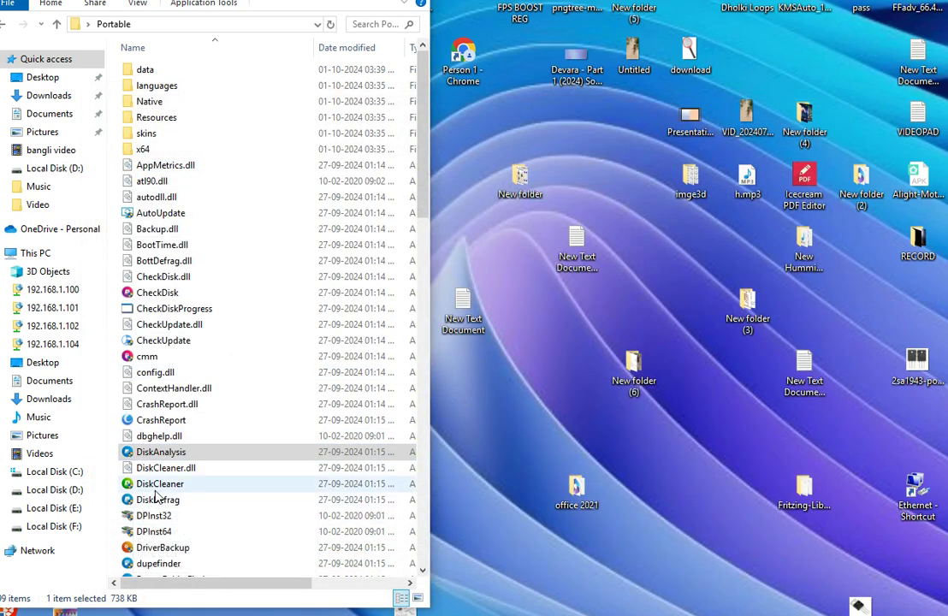
# - Run DriverBackup from the Portable folder, view the driver backup options, and close Driver Manager
pyautogui.click(157, 486)
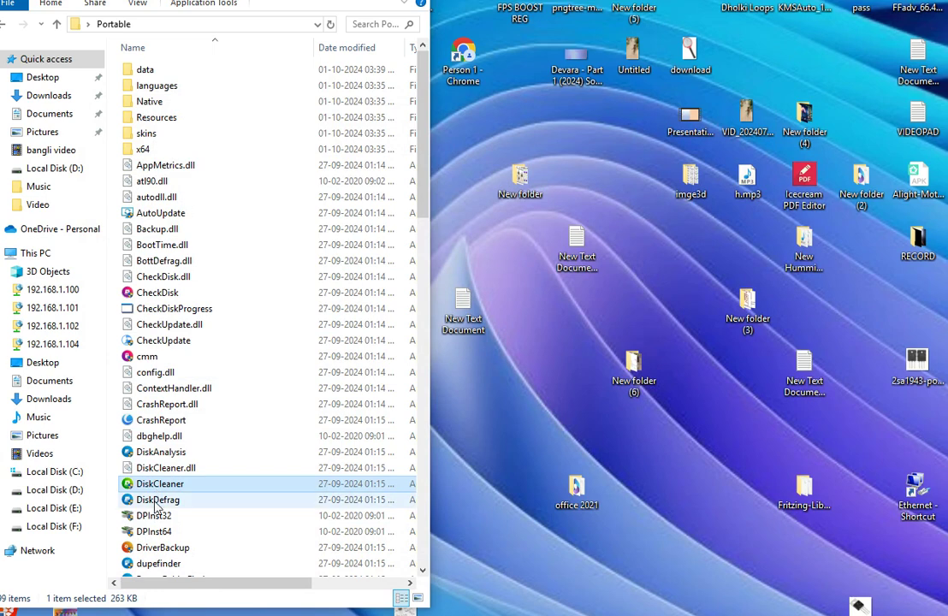
pyautogui.scroll(-1, 155, 506)
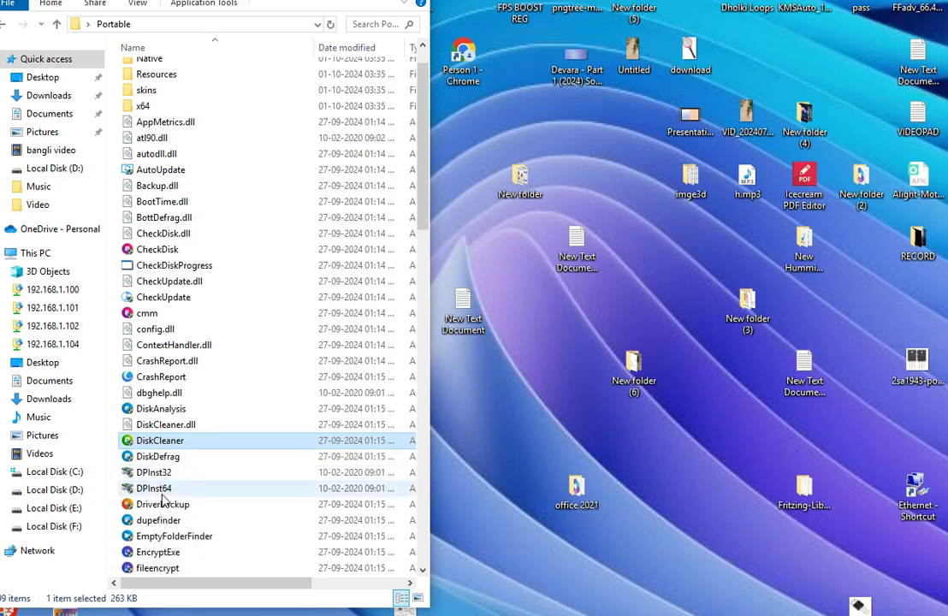
pyautogui.scroll(-1, 163, 481)
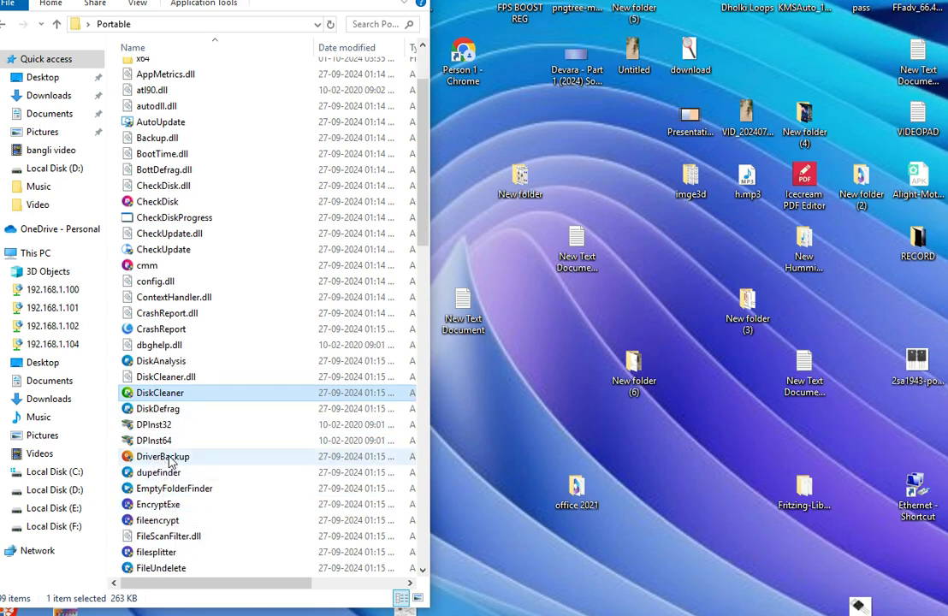
pyautogui.click(172, 459)
pyautogui.doubleClick(411, 456)
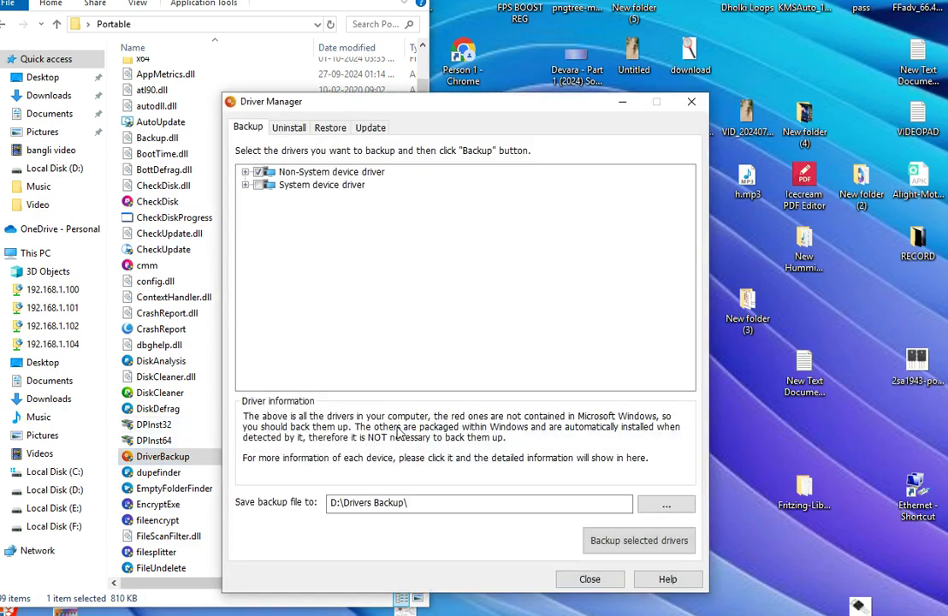
pyautogui.click(691, 102)
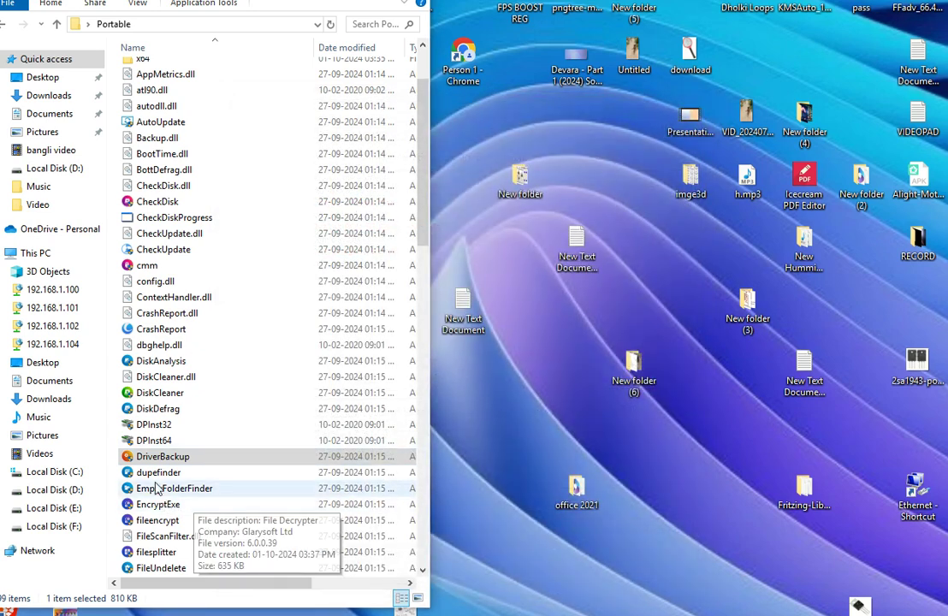
# - Run dupefinder, dismiss the duplicate file scan options, and close Duplicate Files Finder
pyautogui.click(158, 475)
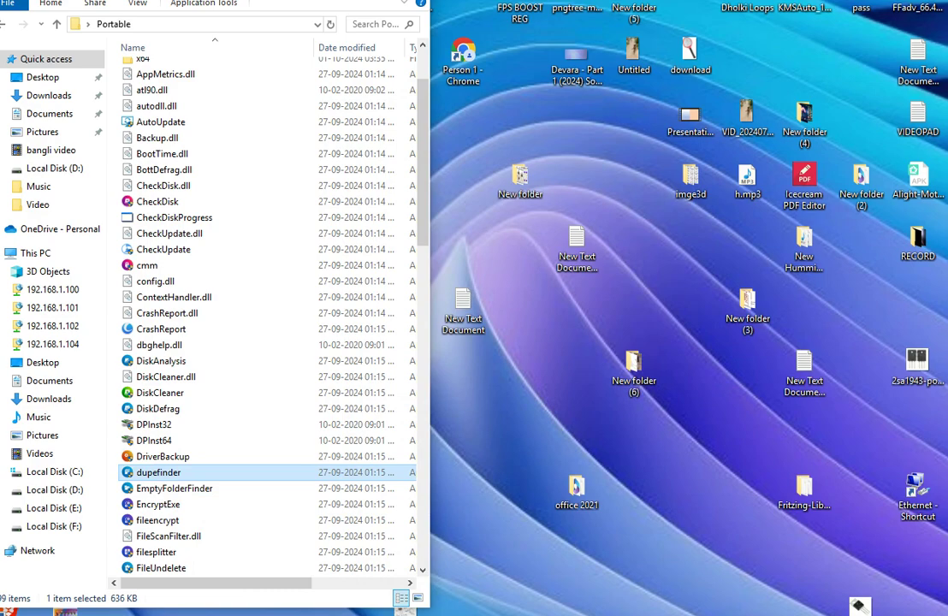
pyautogui.doubleClick(158, 472)
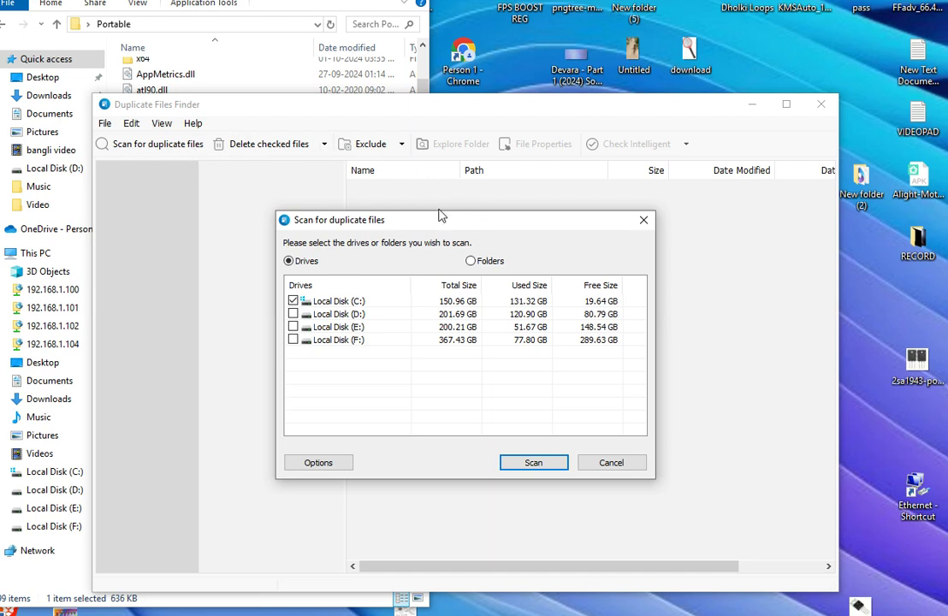
pyautogui.click(644, 220)
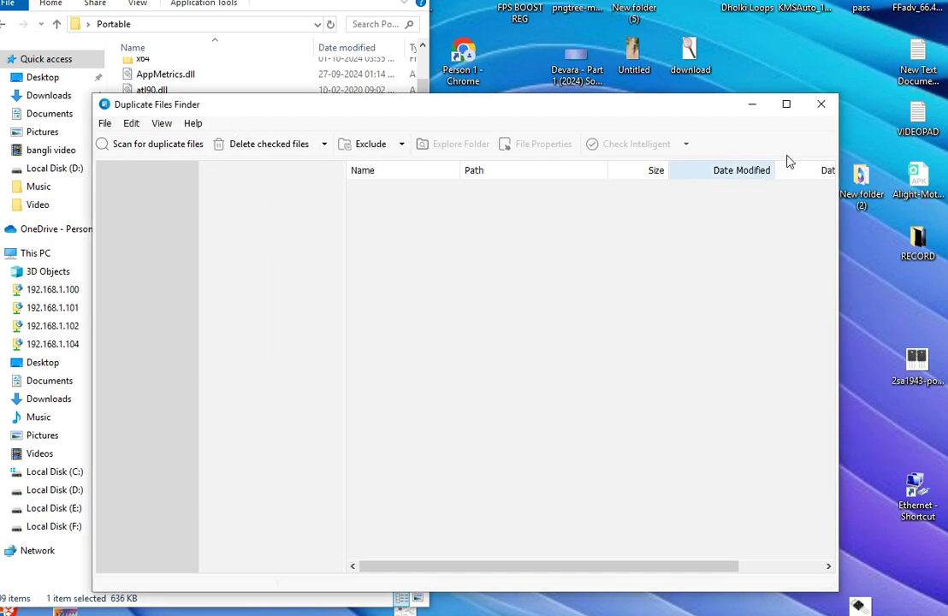
pyautogui.click(823, 106)
# - Find TracksEraser in the Portable folder, run its privacy scan, and decline closing Google Chrome
pyautogui.scroll(-1, 252, 435)
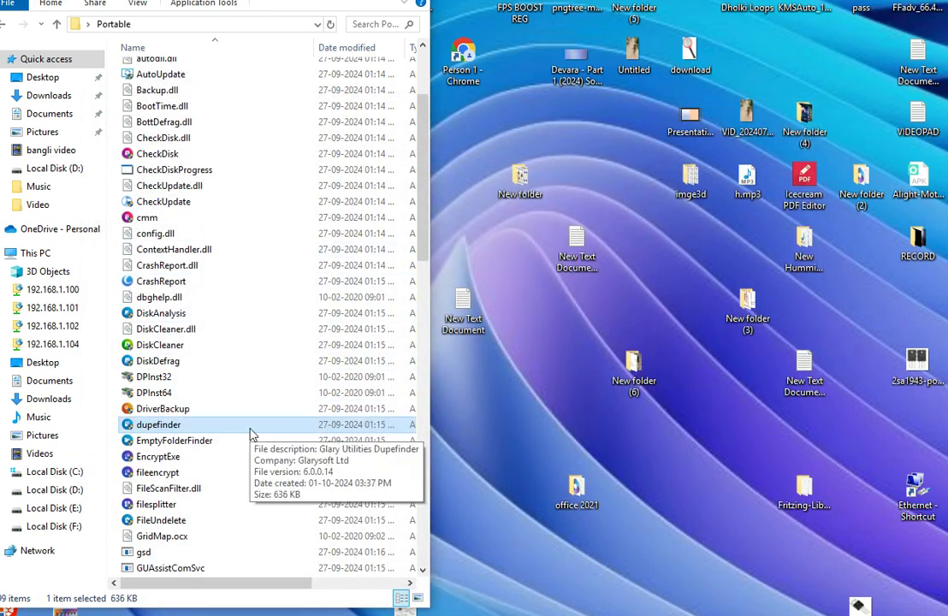
pyautogui.scroll(-8, 227, 458)
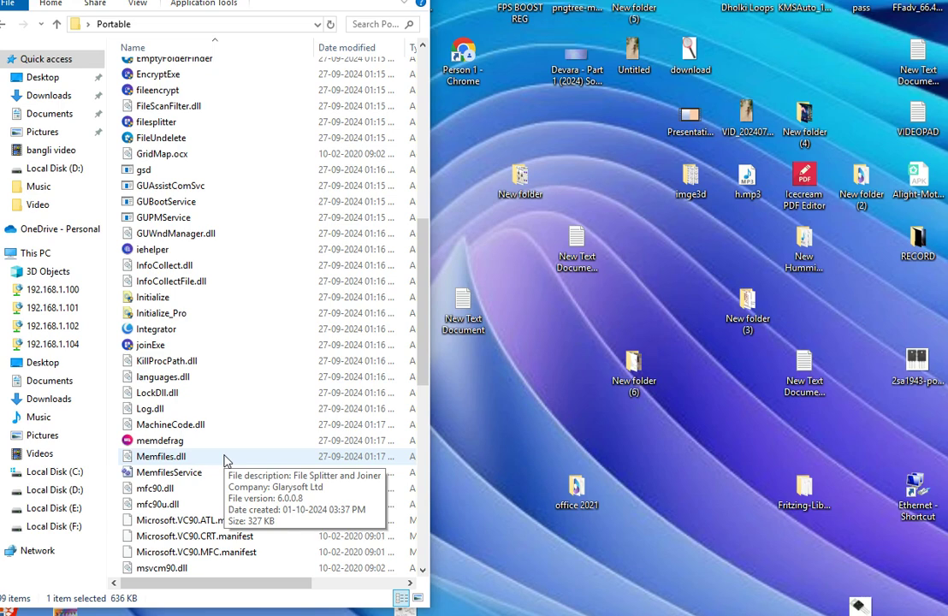
pyautogui.scroll(-7, 224, 458)
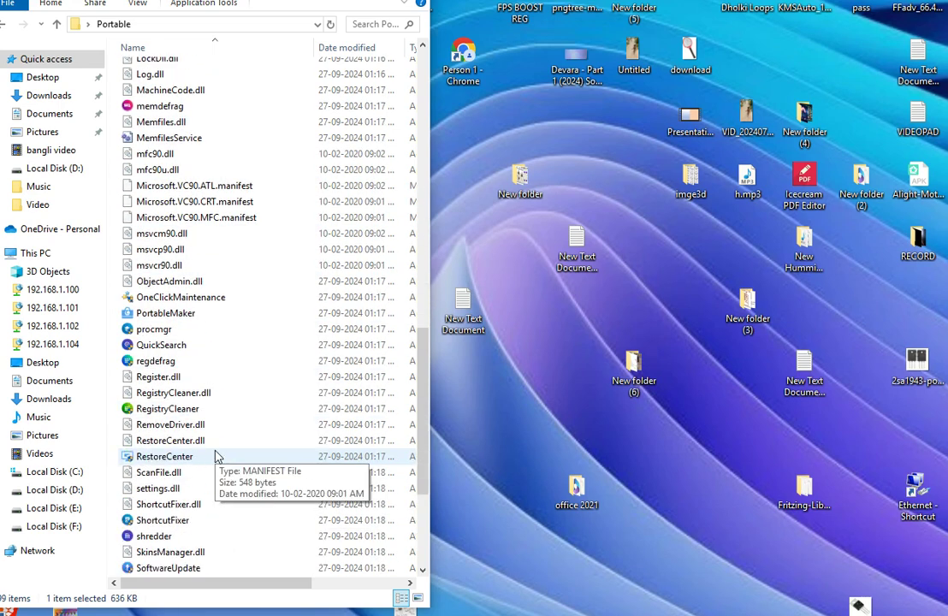
pyautogui.scroll(-3, 215, 458)
pyautogui.scroll(-2, 215, 457)
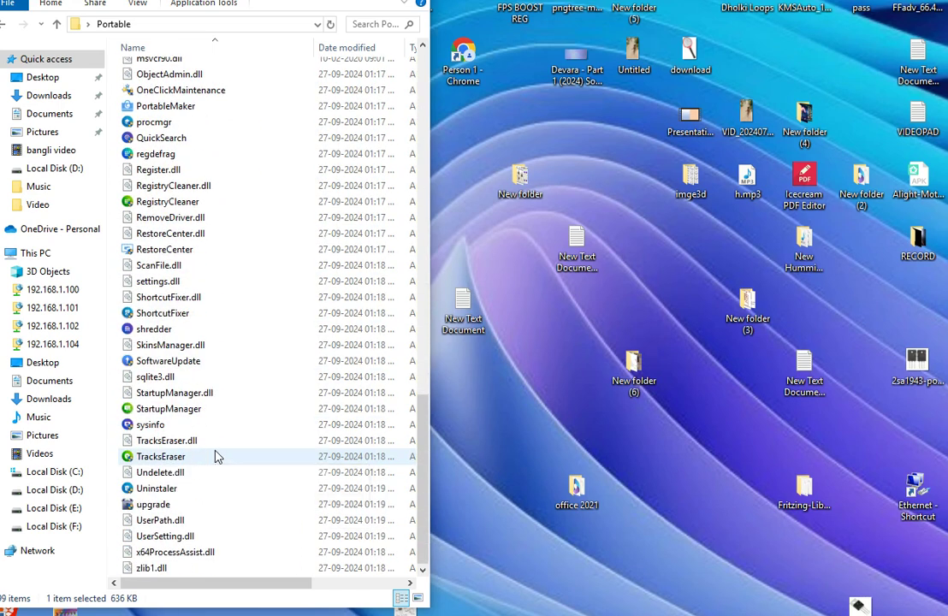
pyautogui.click(156, 460)
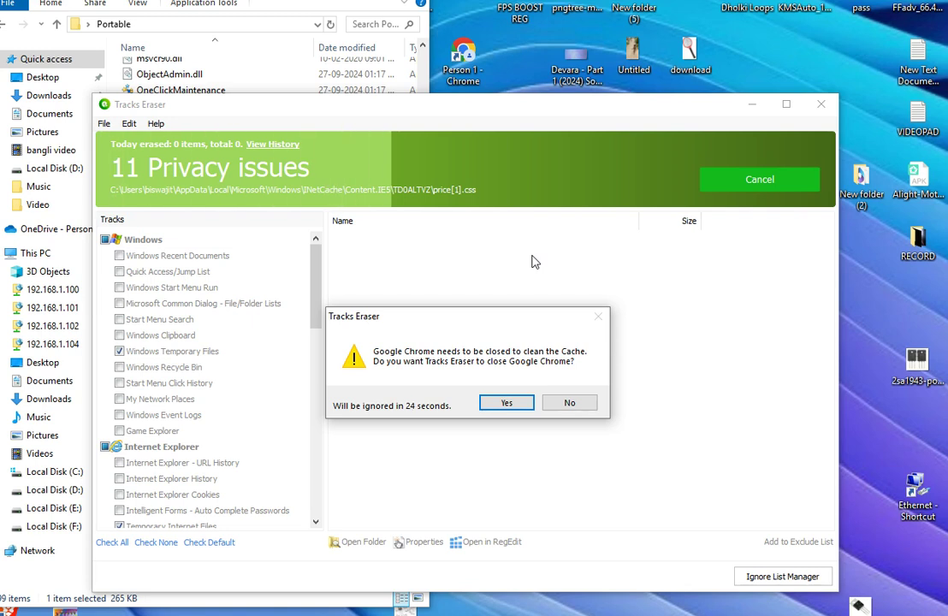
pyautogui.click(572, 405)
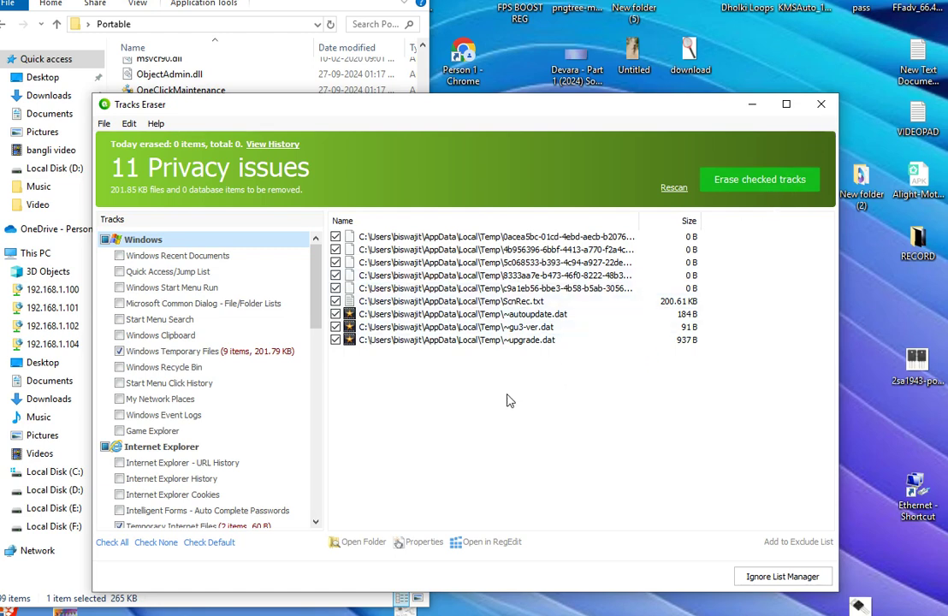
# - Erase all the checked tracks found by the scan, confirm the erasure, and close Tracks Eraser
pyautogui.moveTo(481, 404); pyautogui.dragTo(589, 245)
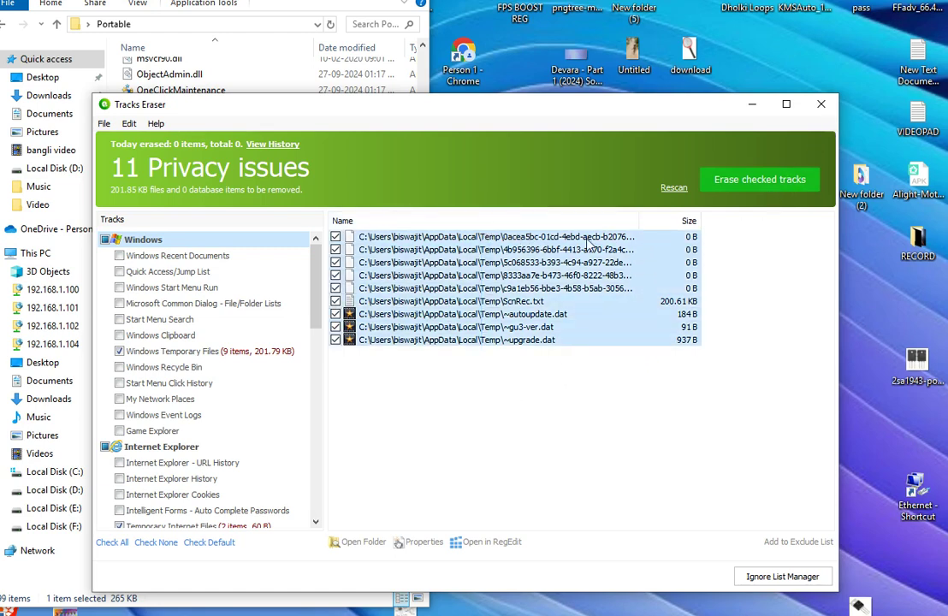
pyautogui.click(746, 184)
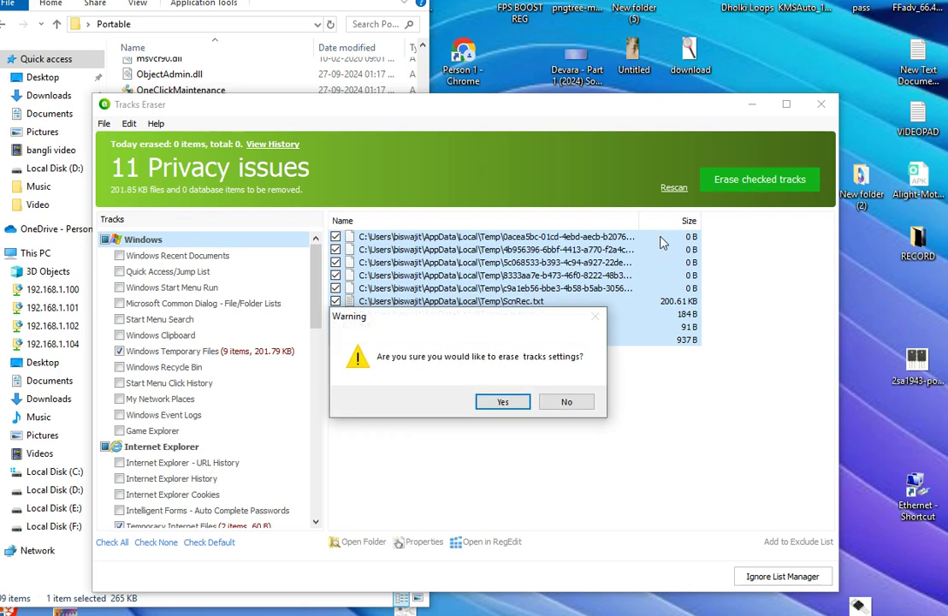
pyautogui.click(505, 404)
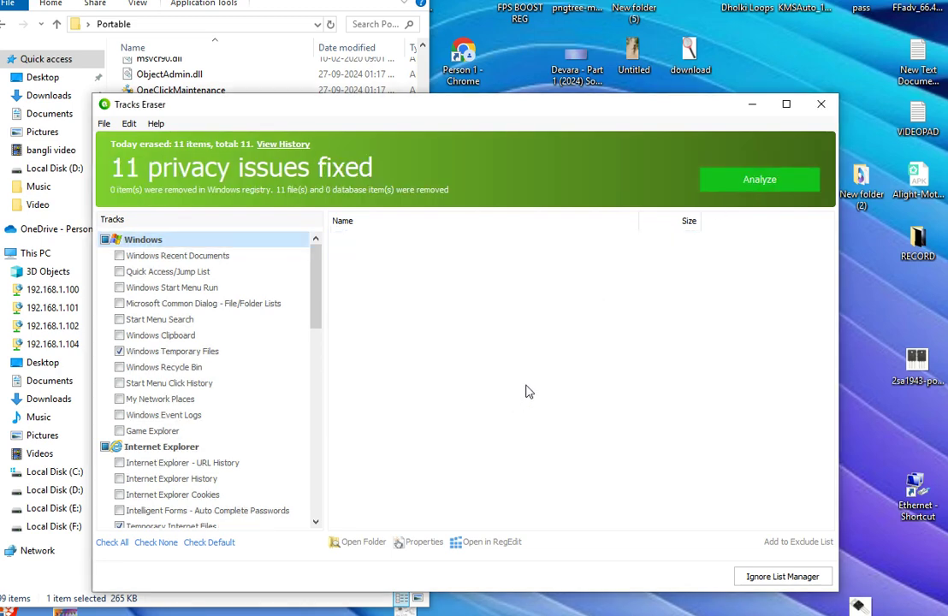
pyautogui.click(821, 104)
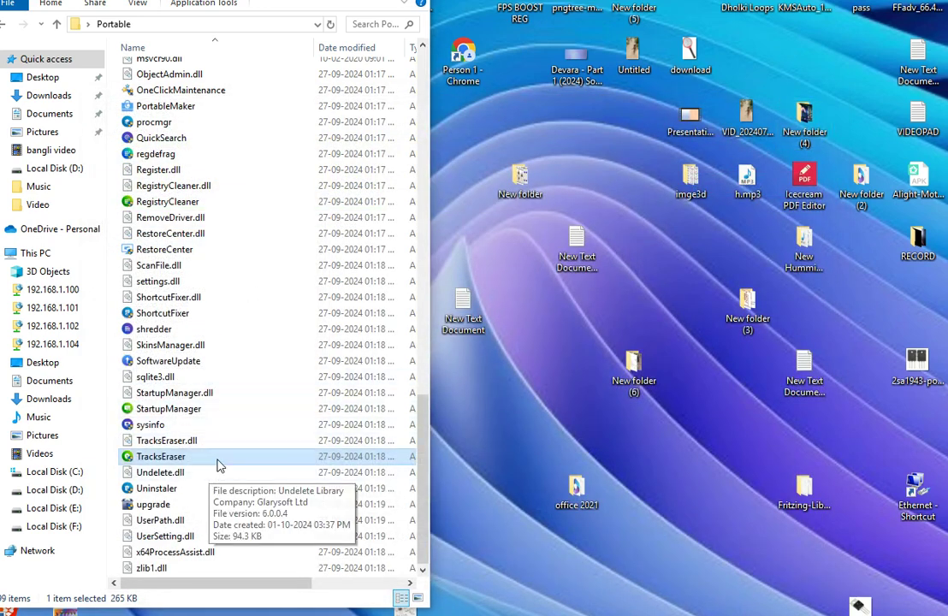
# - Look back through the Portable folder's files, switch to Chrome, and view the Free and Free Portable editions on the Glarysoft download page
pyautogui.scroll(4, 222, 453)
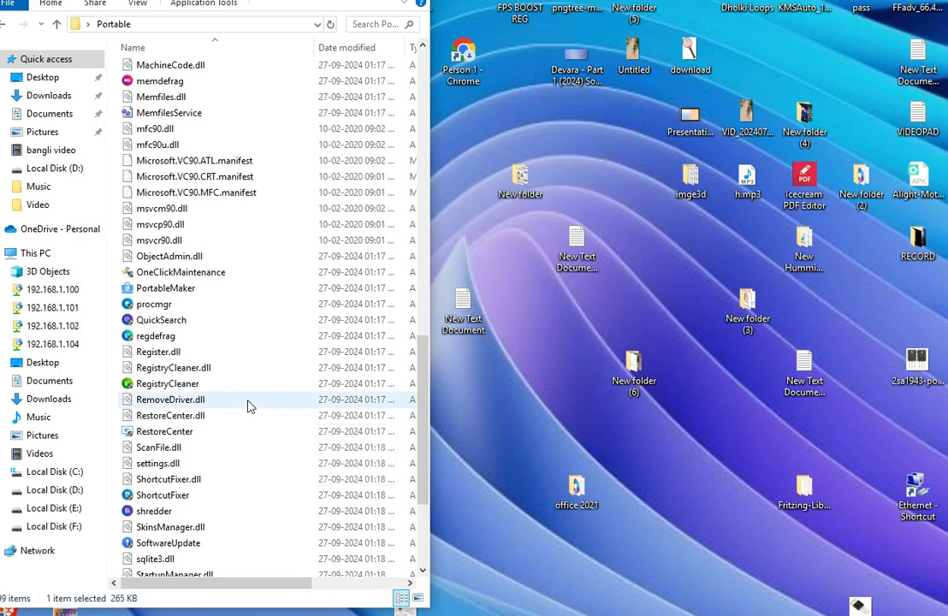
pyautogui.scroll(2, 251, 407)
pyautogui.scroll(6, 250, 406)
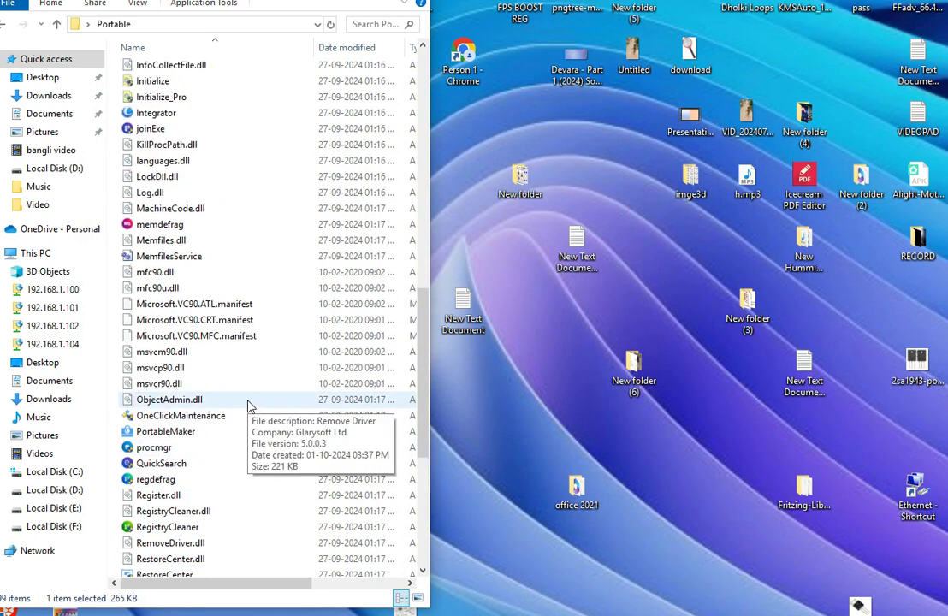
pyautogui.scroll(4, 261, 376)
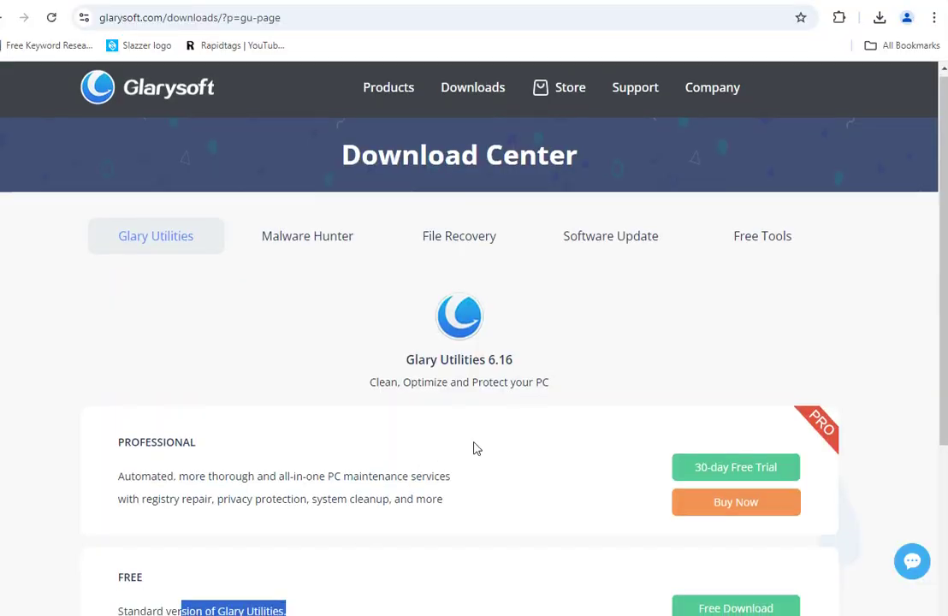
pyautogui.scroll(-5, 480, 454)
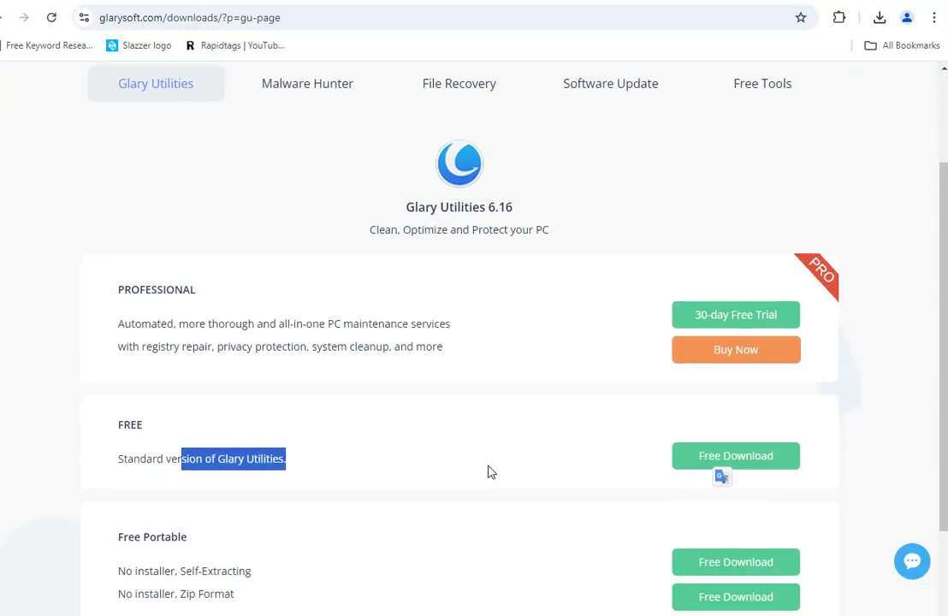